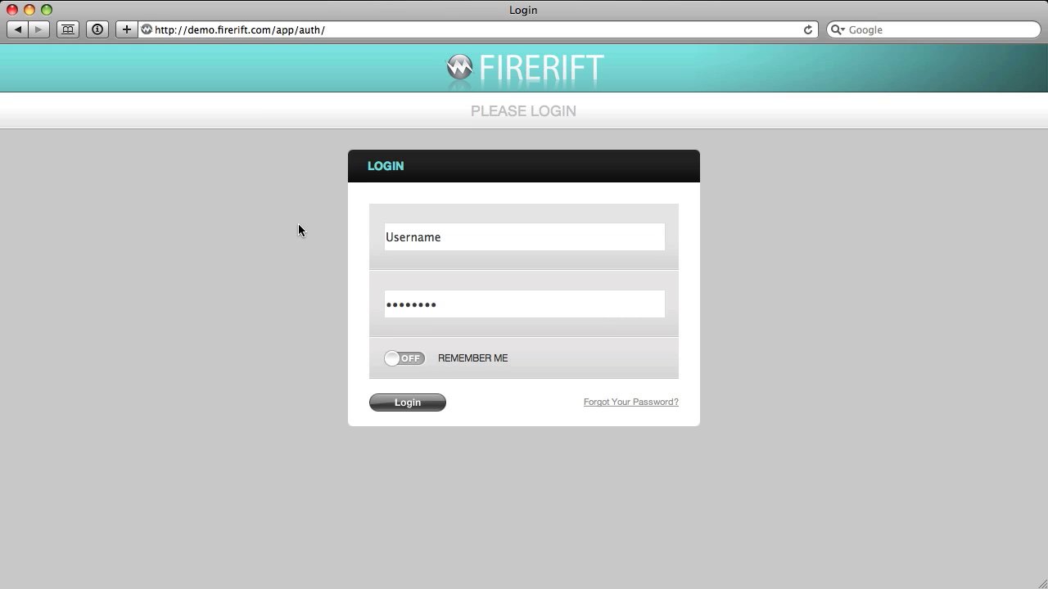
Log in with the demo username and password and review the Dashboard's entries and stats.
left_click(390, 237)
type("demo")
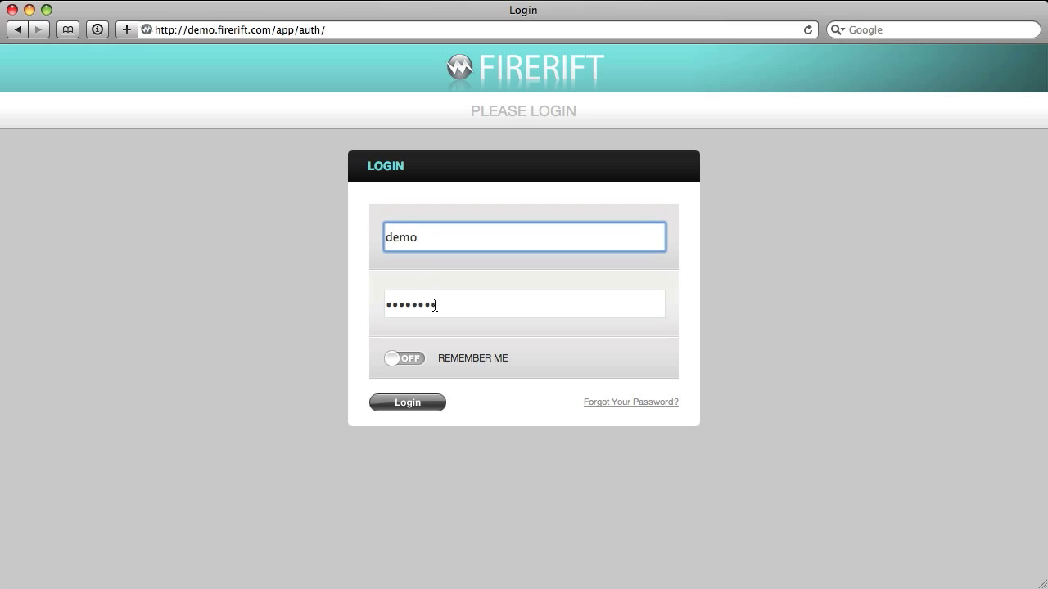
left_click(435, 306)
type("demo")
left_click(415, 402)
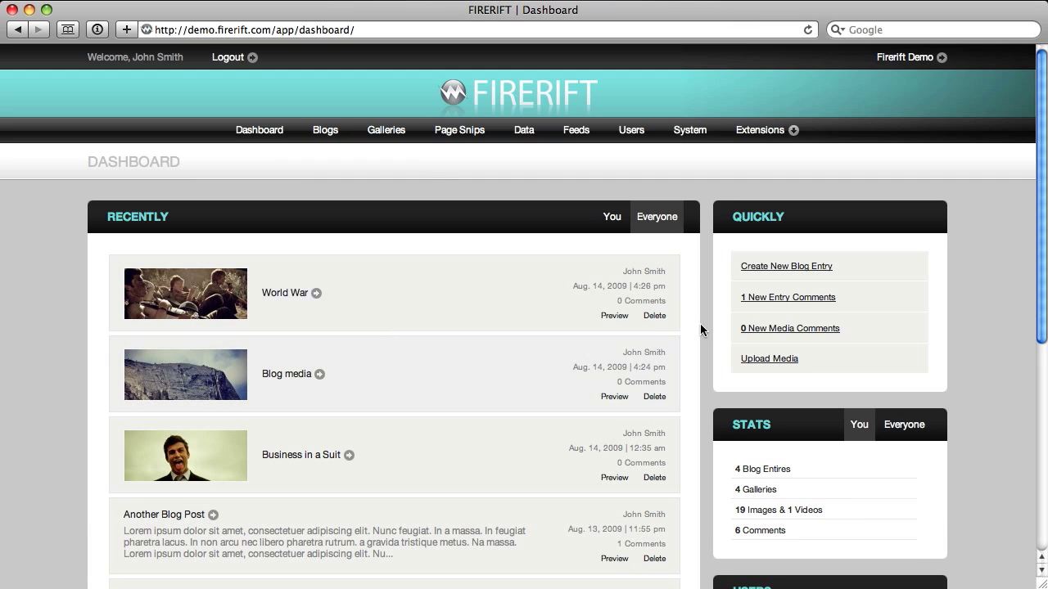
scroll(705, 262, "down", 5)
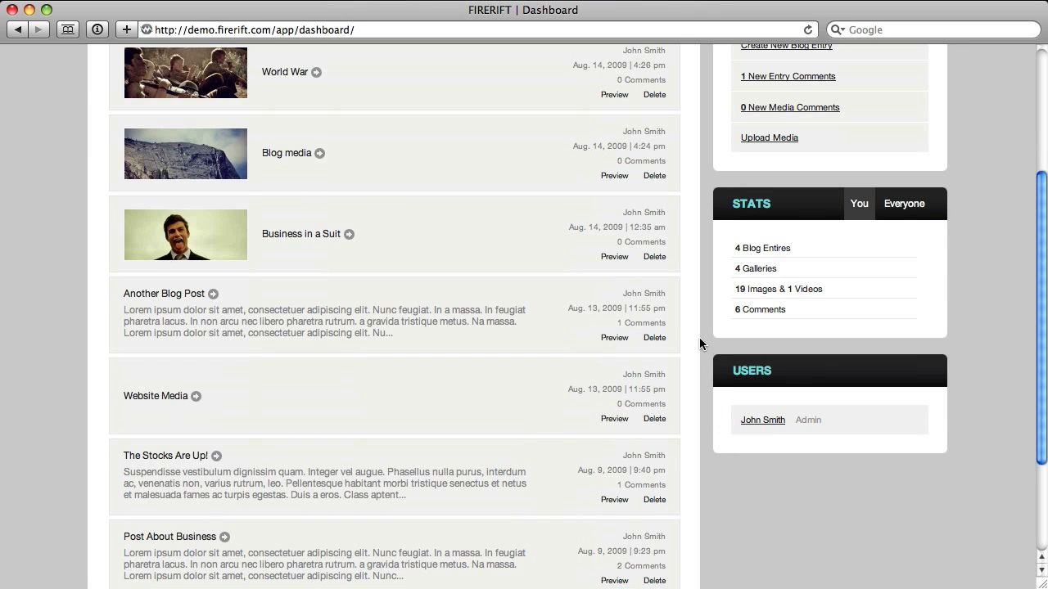
scroll(699, 337, "up", 5)
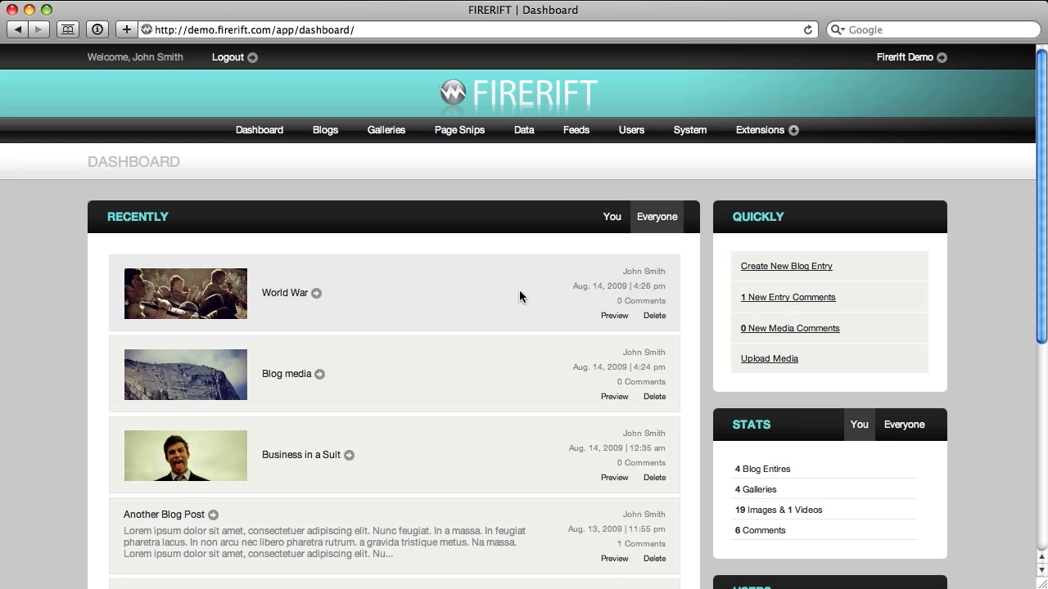
In Galleries, move World War below Business in a Suit and add a 'Fun photos' category.
left_click(397, 139)
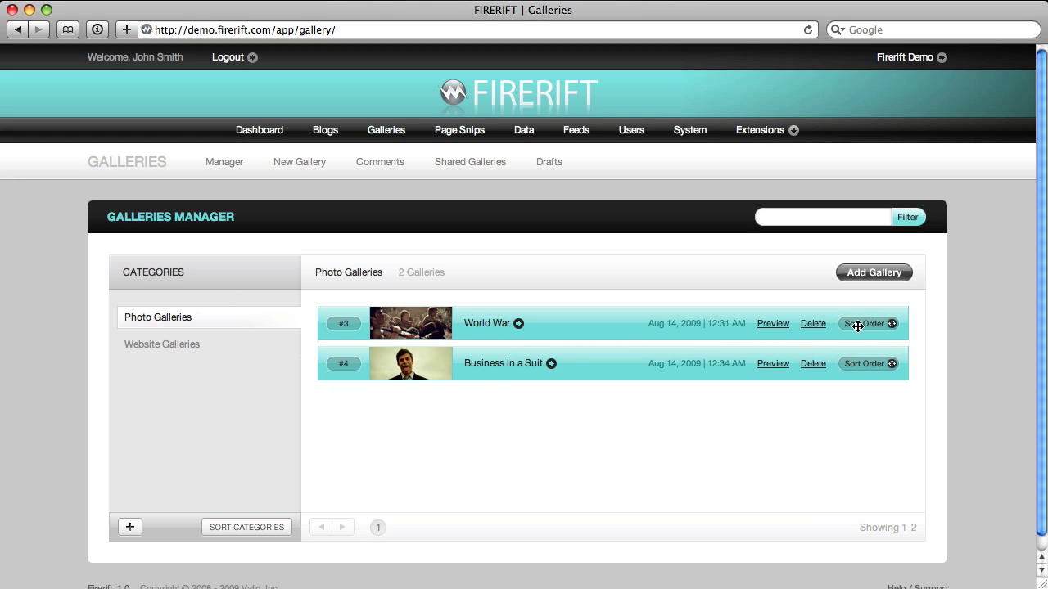
left_click_drag(857, 326, 854, 371)
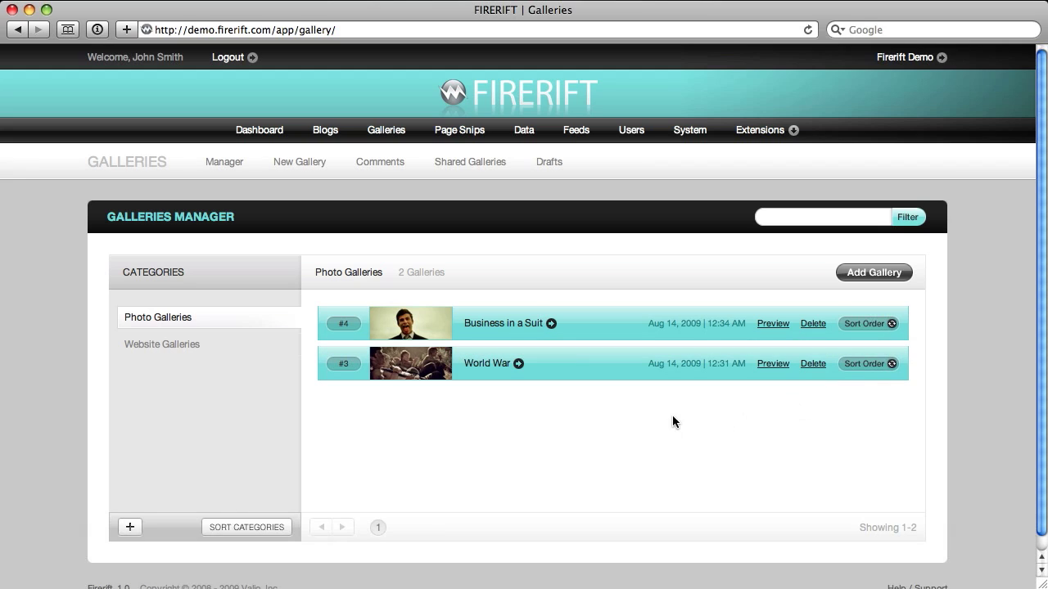
left_click(128, 528)
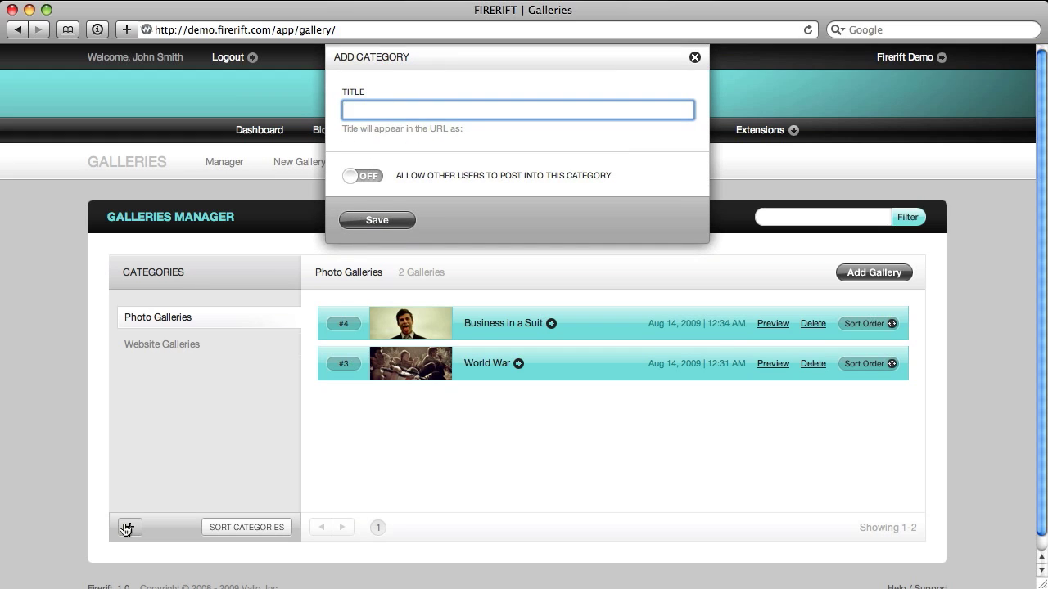
type("Fun photos")
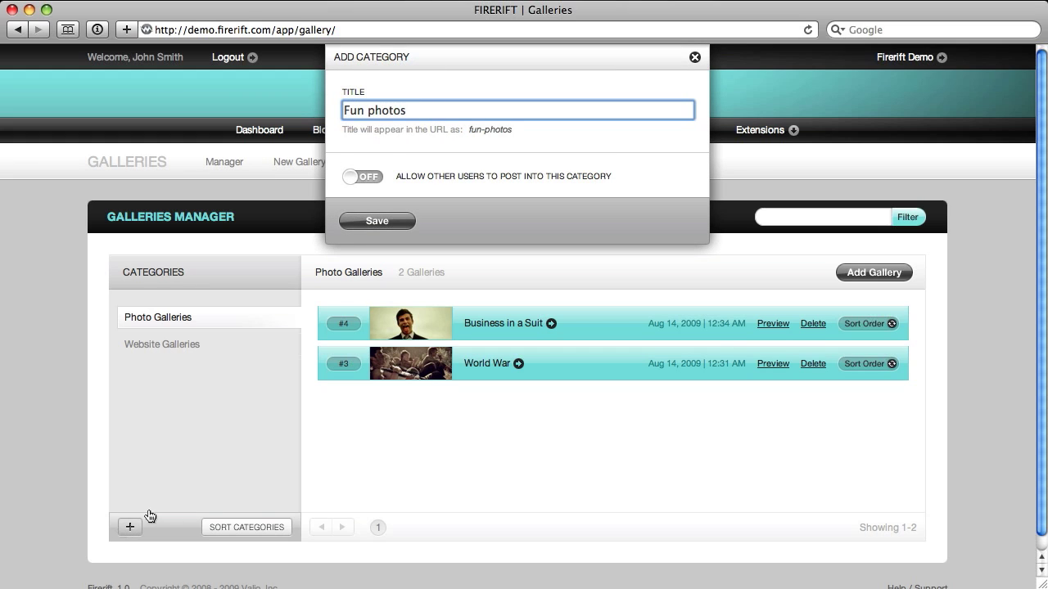
left_click(355, 220)
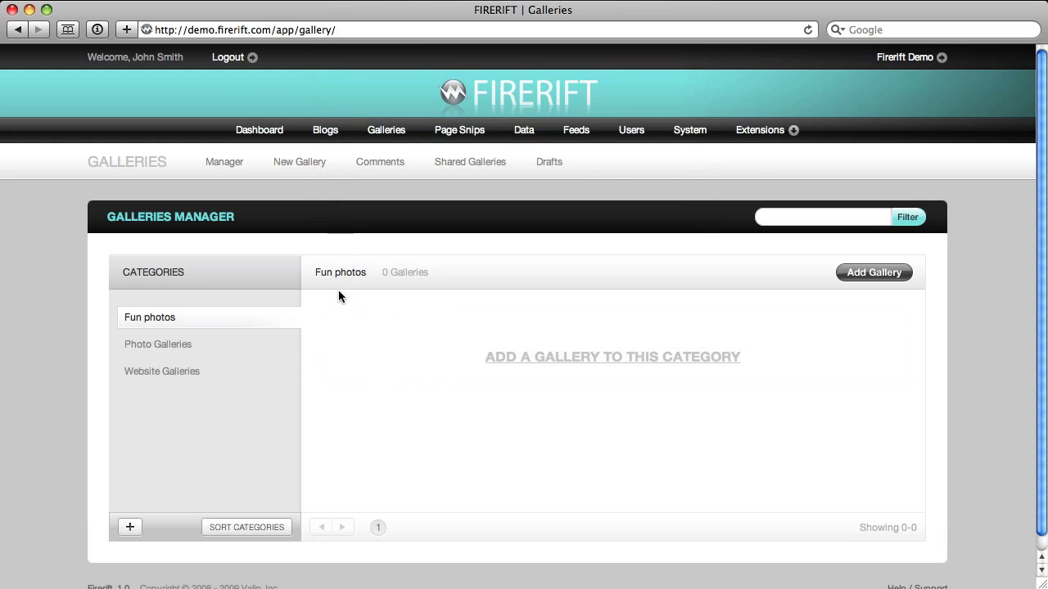
Add a gallery titled 'My Gallery' to the Fun photos category and save it.
left_click(543, 358)
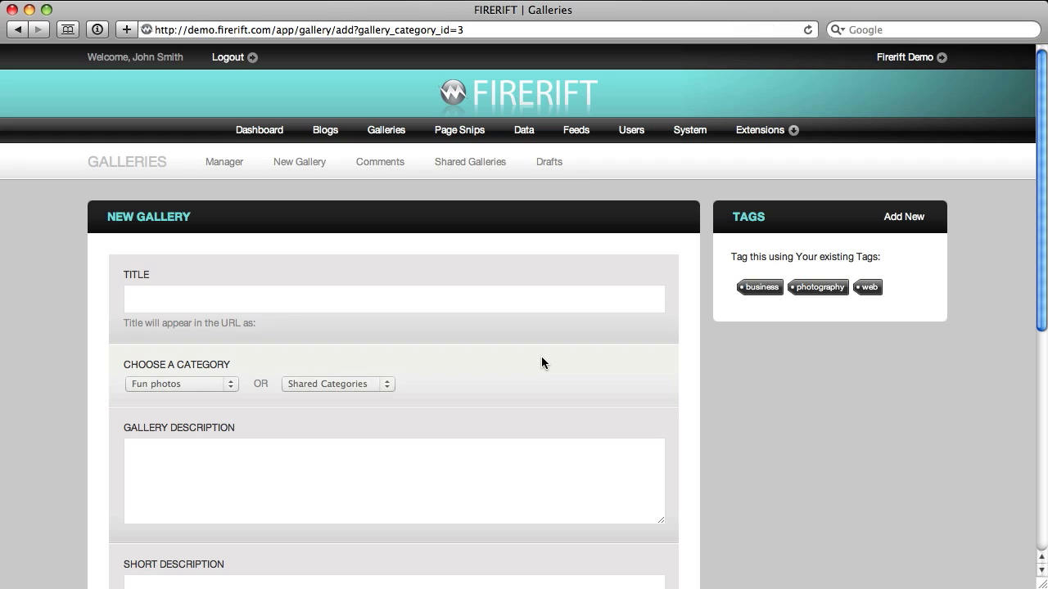
left_click(351, 304)
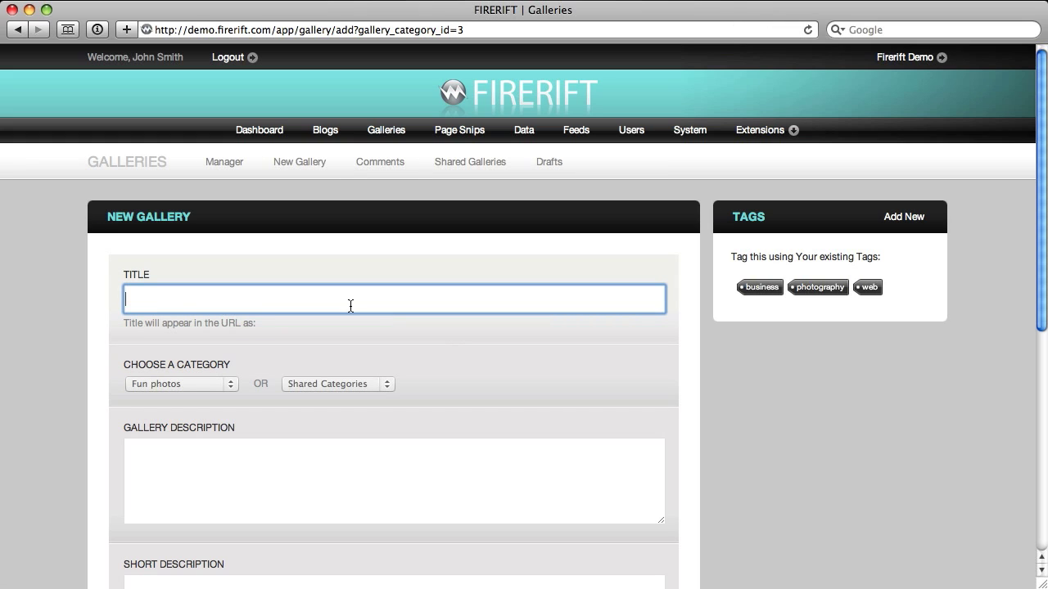
type("My Gallery")
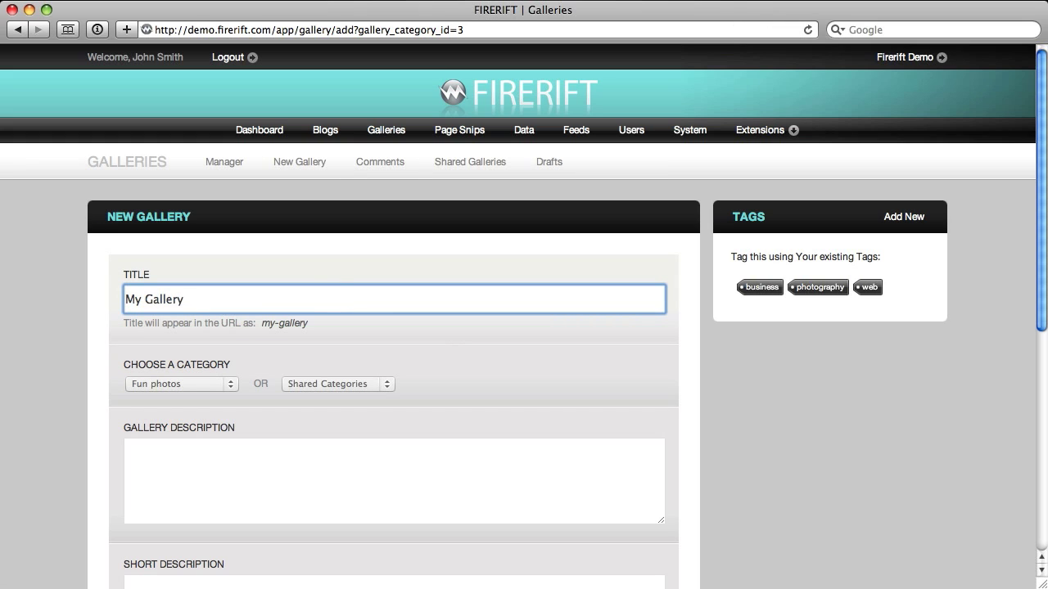
scroll(325, 286, "down", 10)
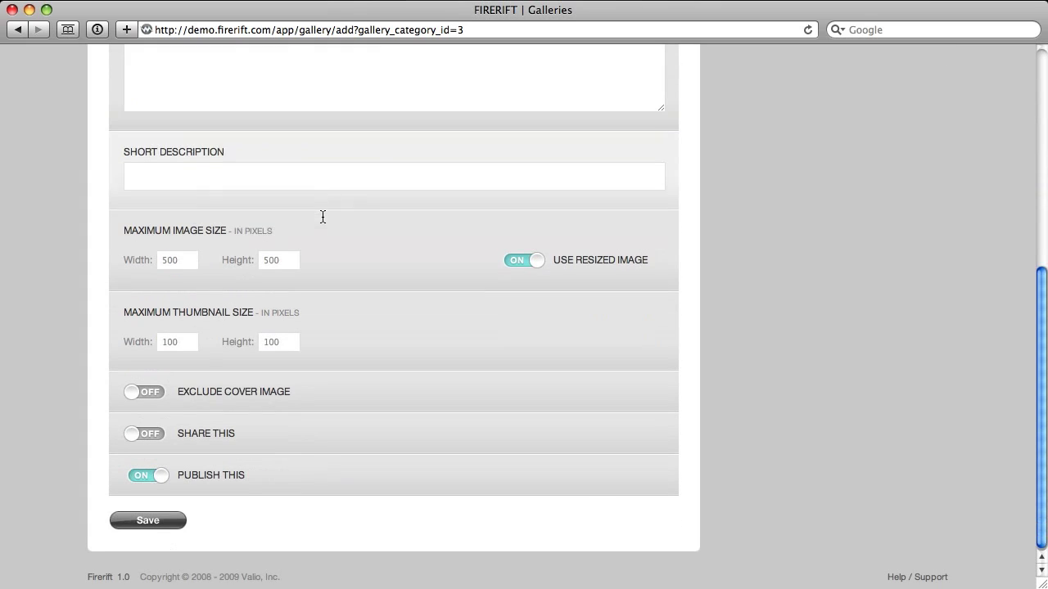
left_click(174, 517)
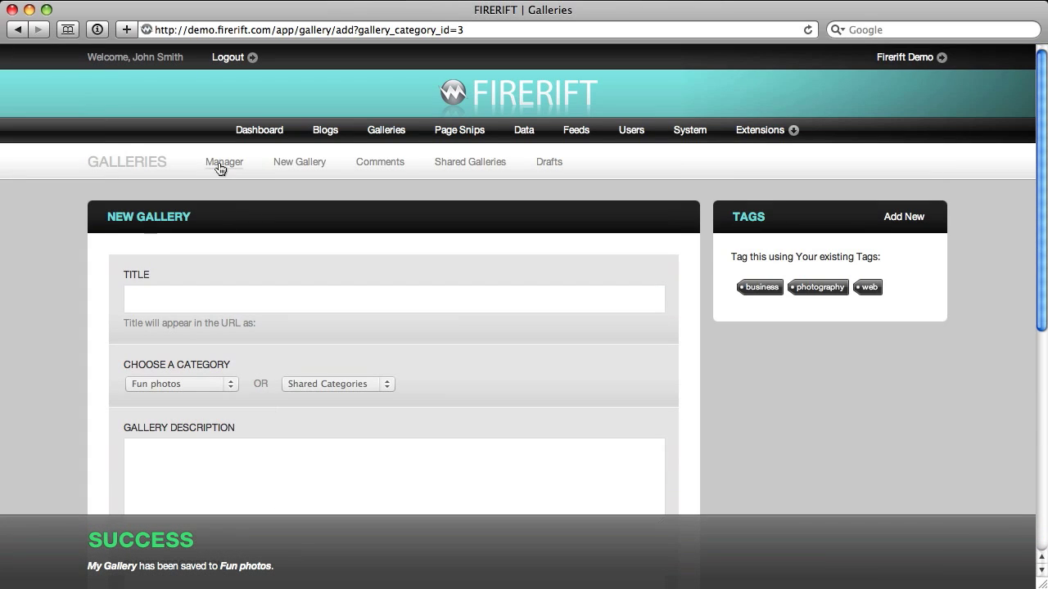
left_click(221, 164)
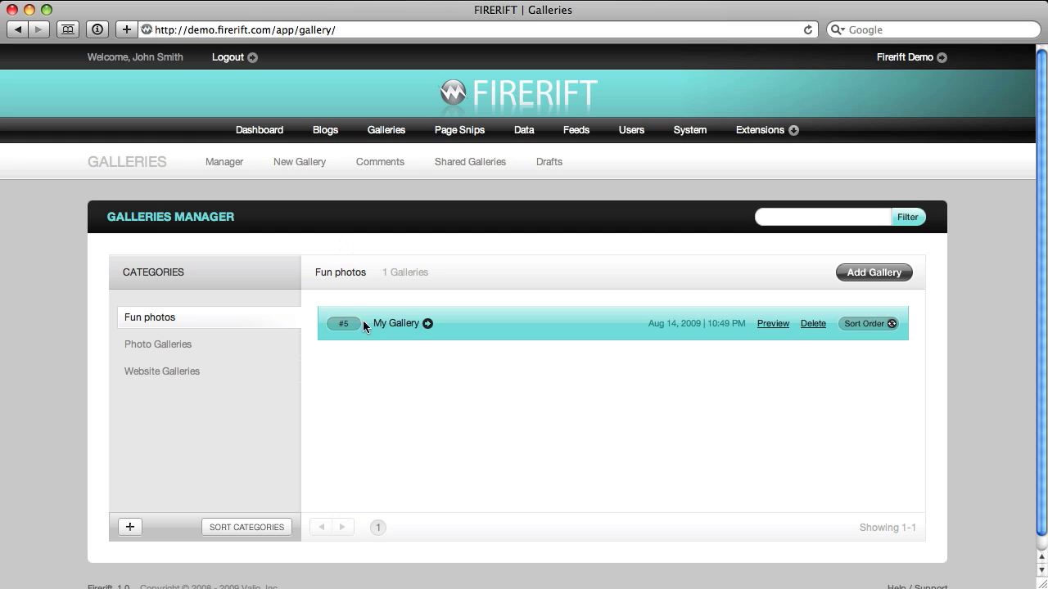
Open the World War gallery, move the second photo to fourth, and toggle list/grid view.
left_click(221, 343)
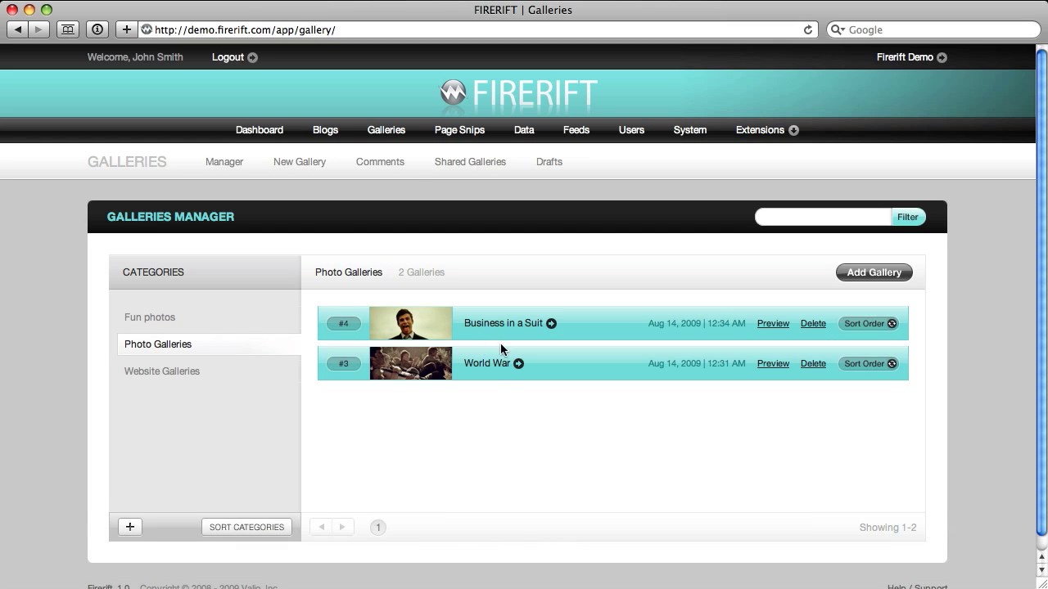
left_click(503, 364)
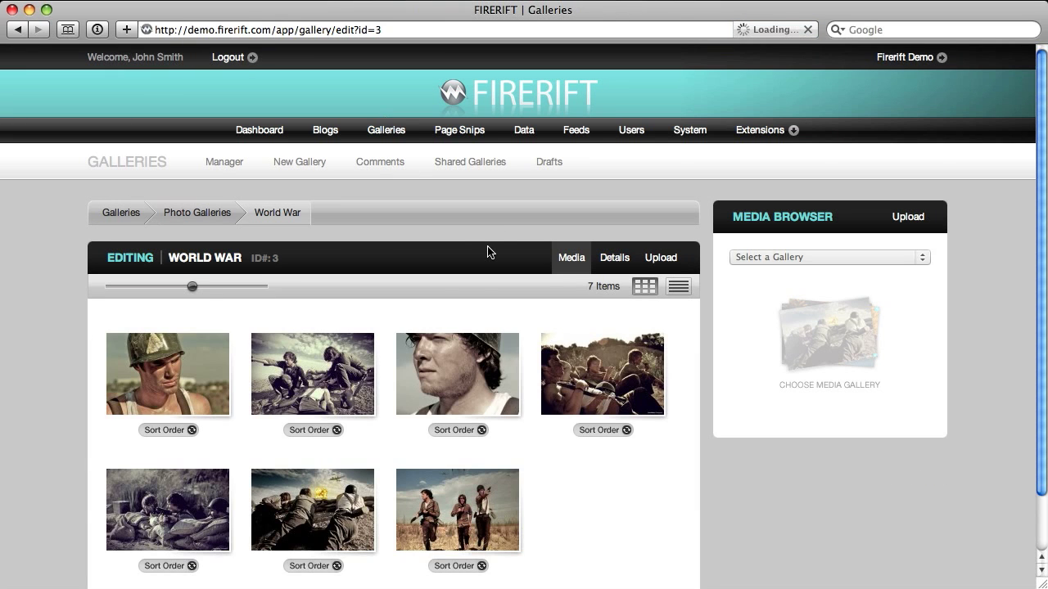
scroll(514, 246, "down", 2)
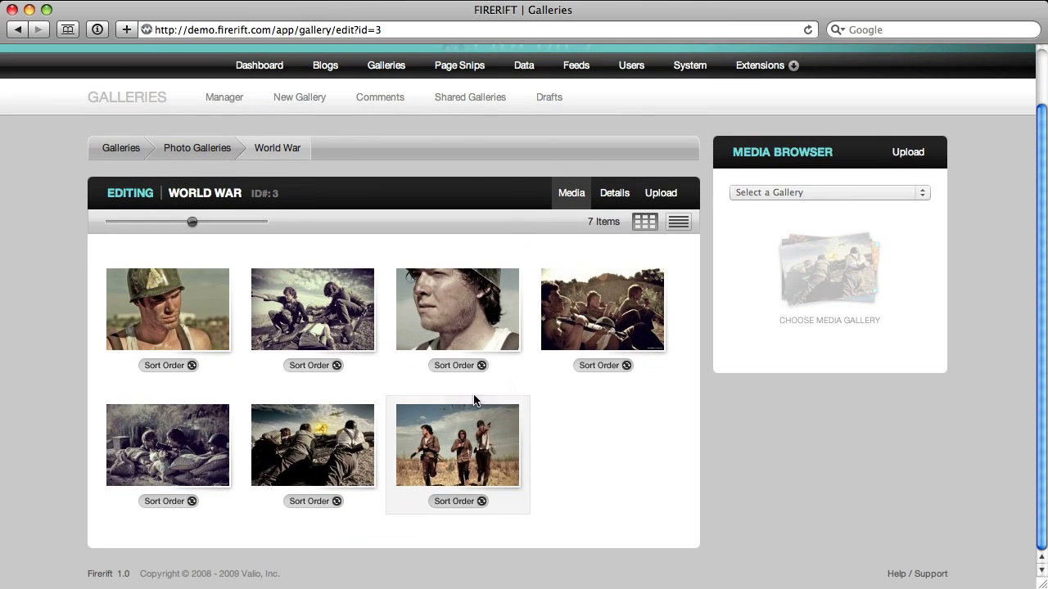
left_click_drag(292, 363, 667, 409)
left_click(679, 285)
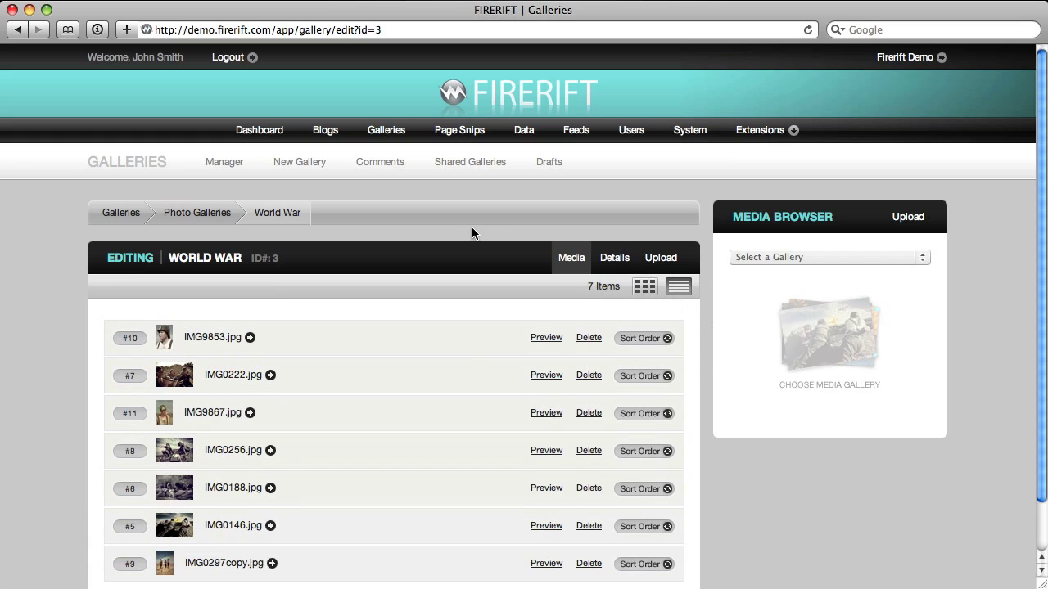
left_click(644, 285)
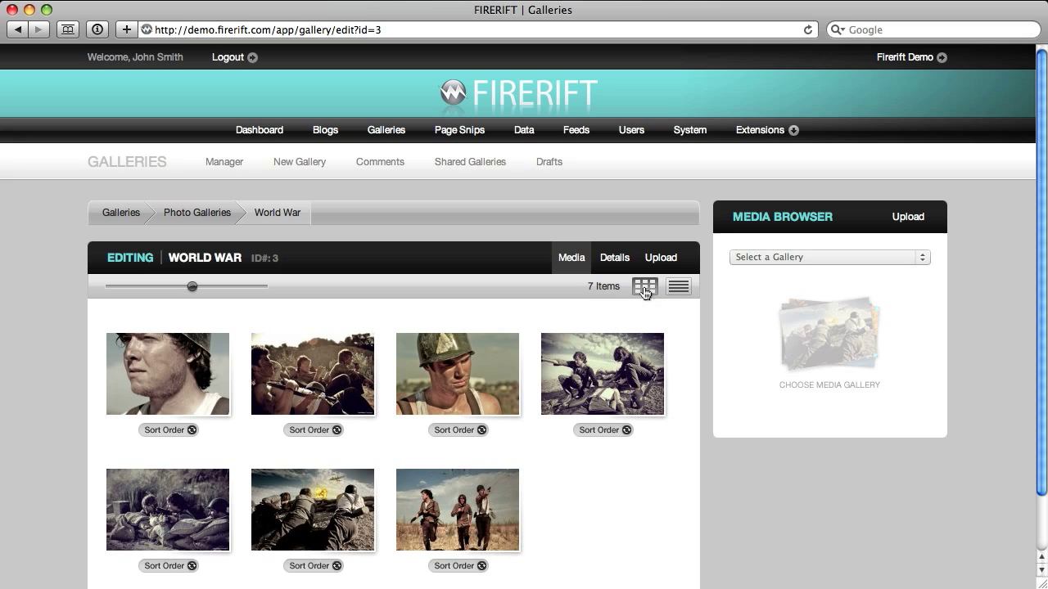
Rename the gallery's first photo to 'A Cool Guy' and save it.
mouse_move(164, 369)
left_click(115, 433)
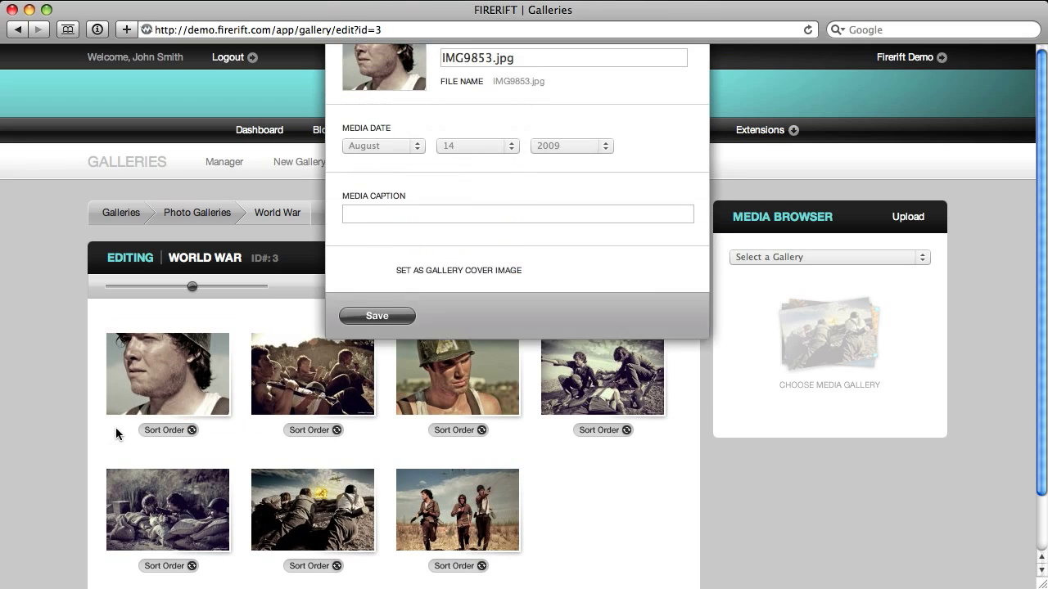
left_click_drag(527, 136, 397, 102)
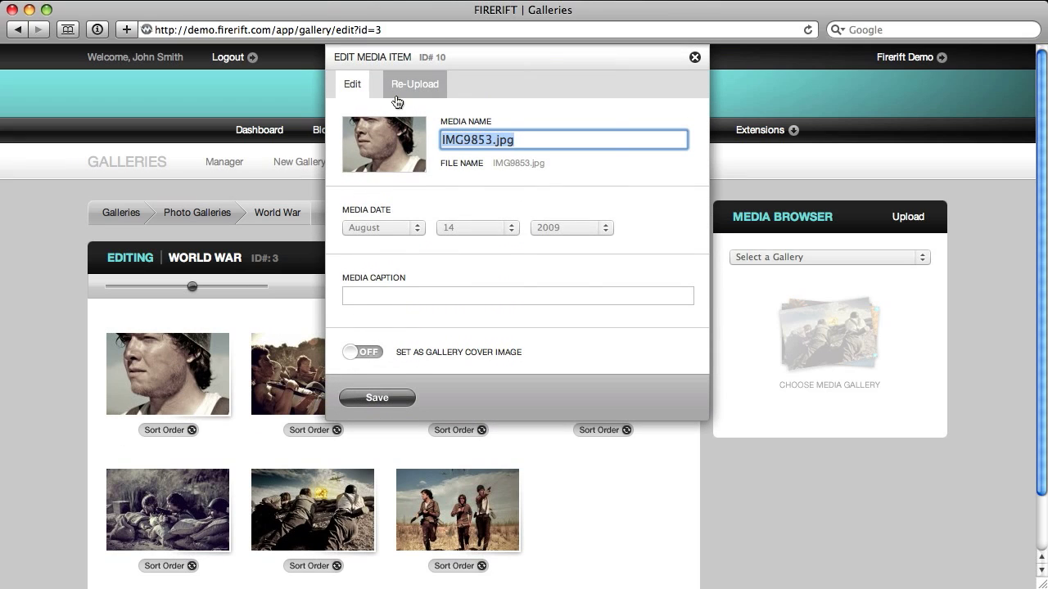
type("A Cold Guy")
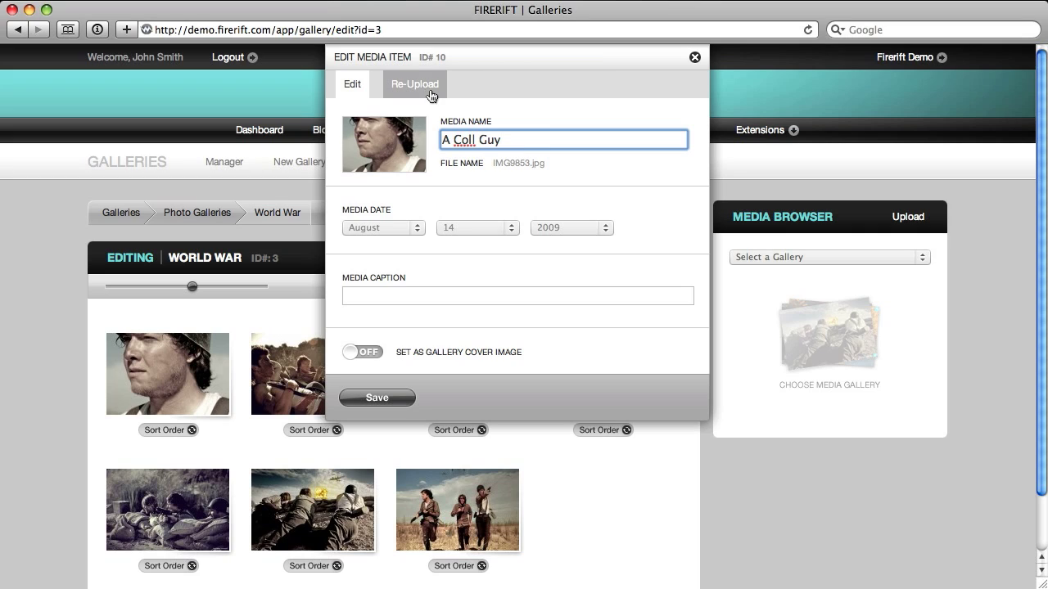
left_click(474, 140)
key("BackSpace")
key("BackSpace")
type("ol")
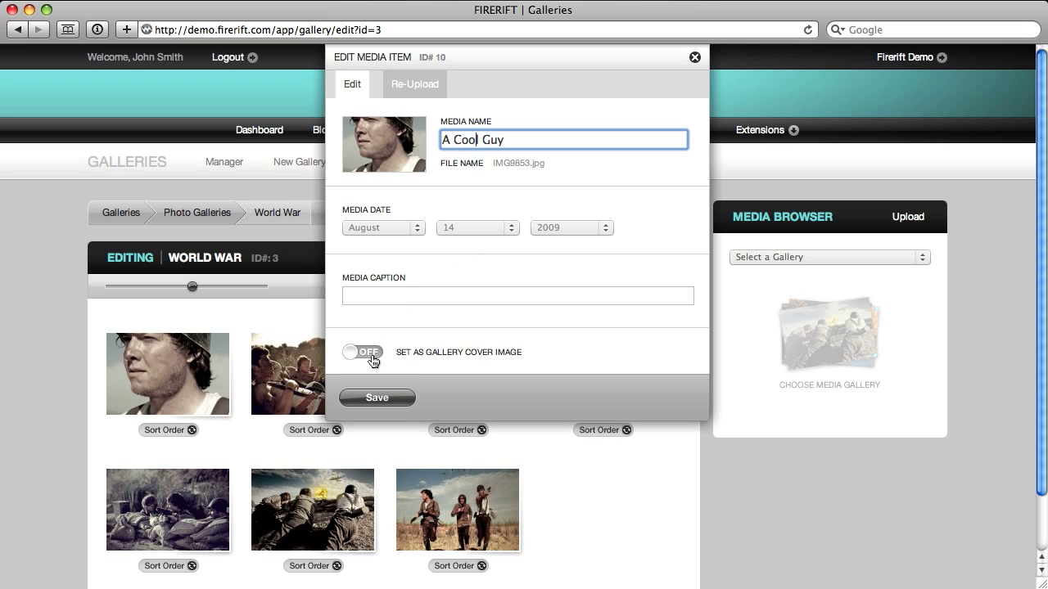
left_click(378, 397)
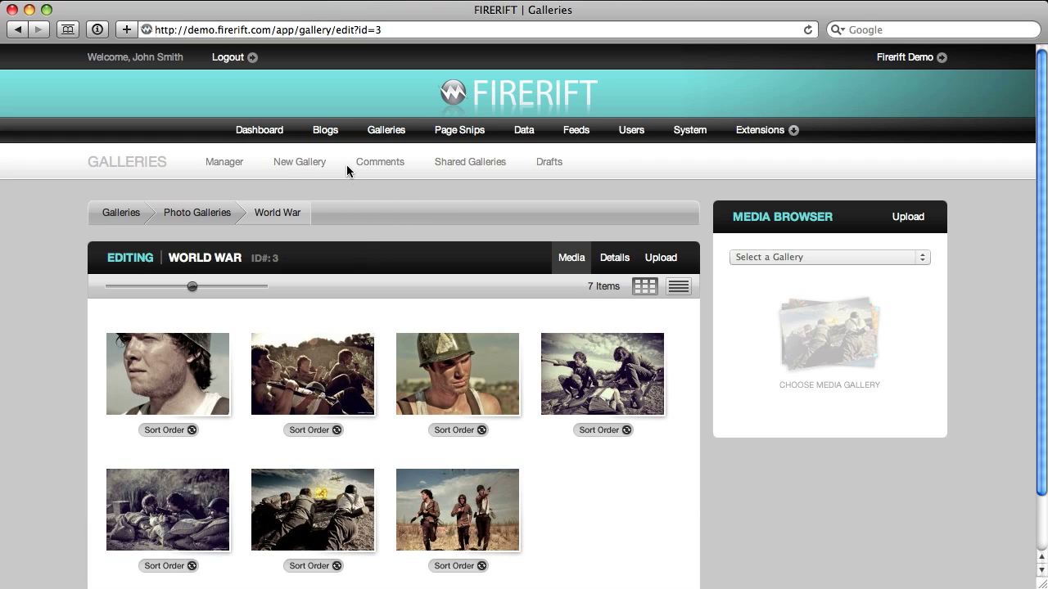
Start a new Business blog entry titled 'My New Post'.
left_click(326, 131)
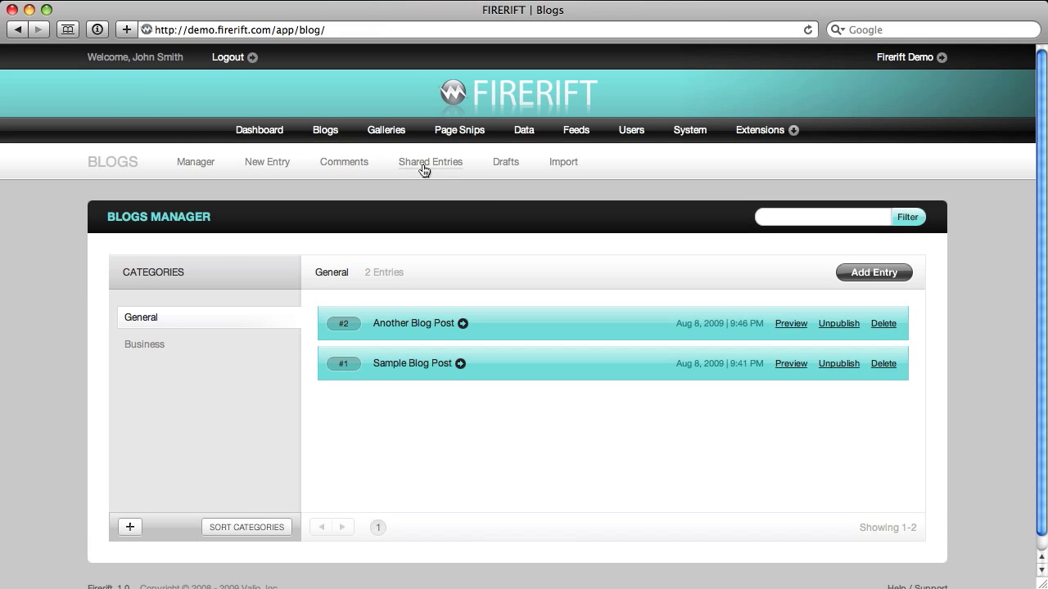
left_click(231, 342)
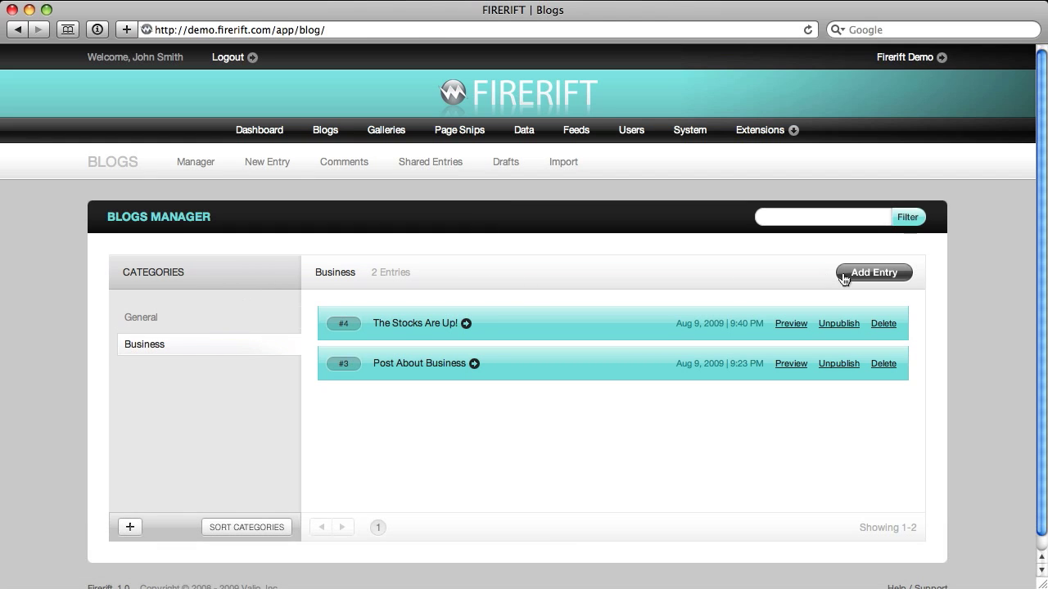
left_click(843, 277)
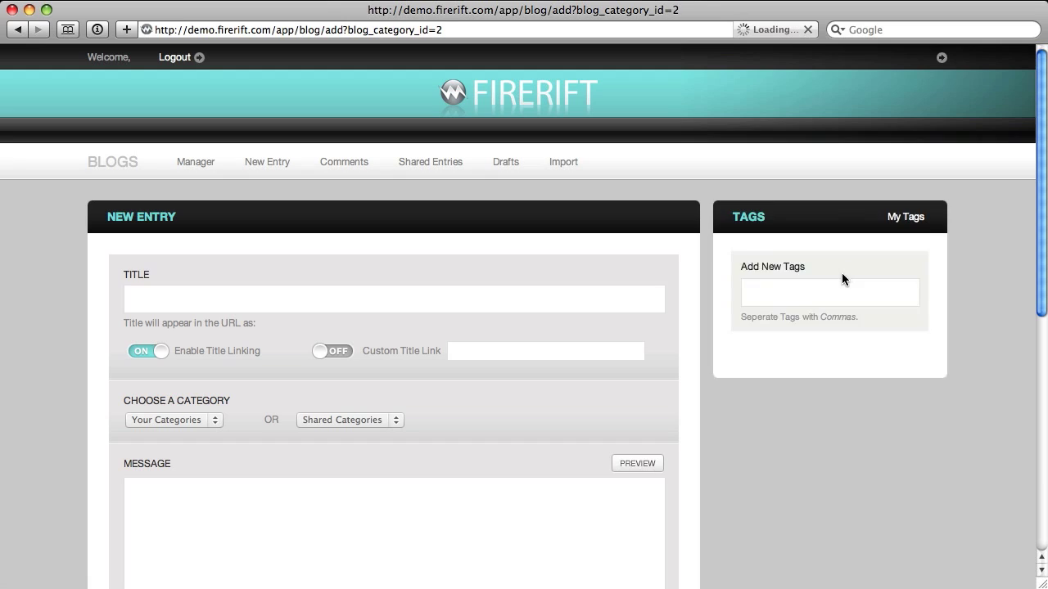
left_click(379, 305)
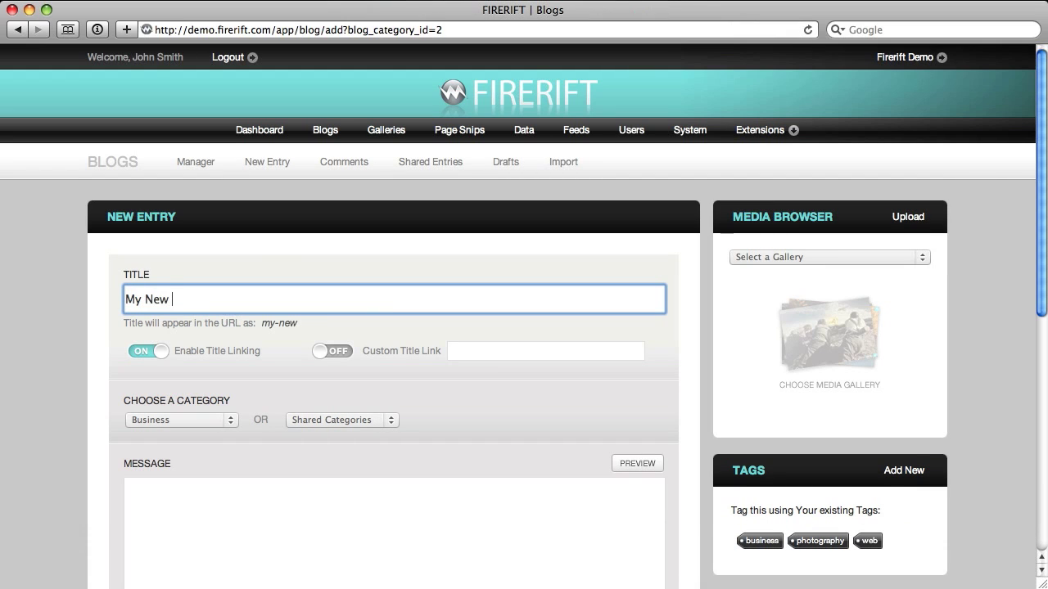
Fix the message typo so it reads 'I like things that have to do with business!!!'.
scroll(462, 248, "down", 5)
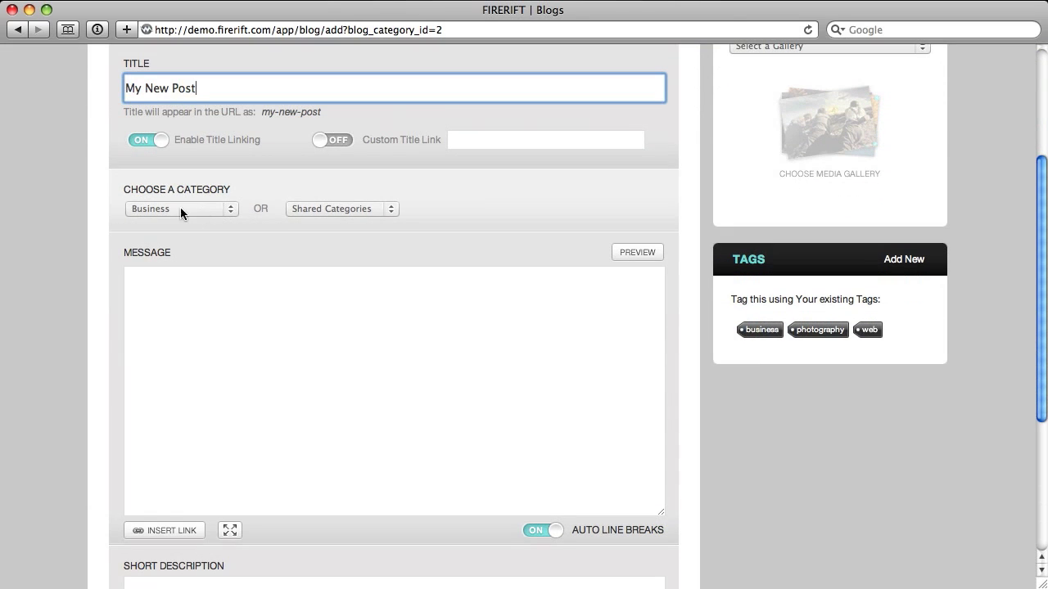
scroll(278, 233, "down", 2)
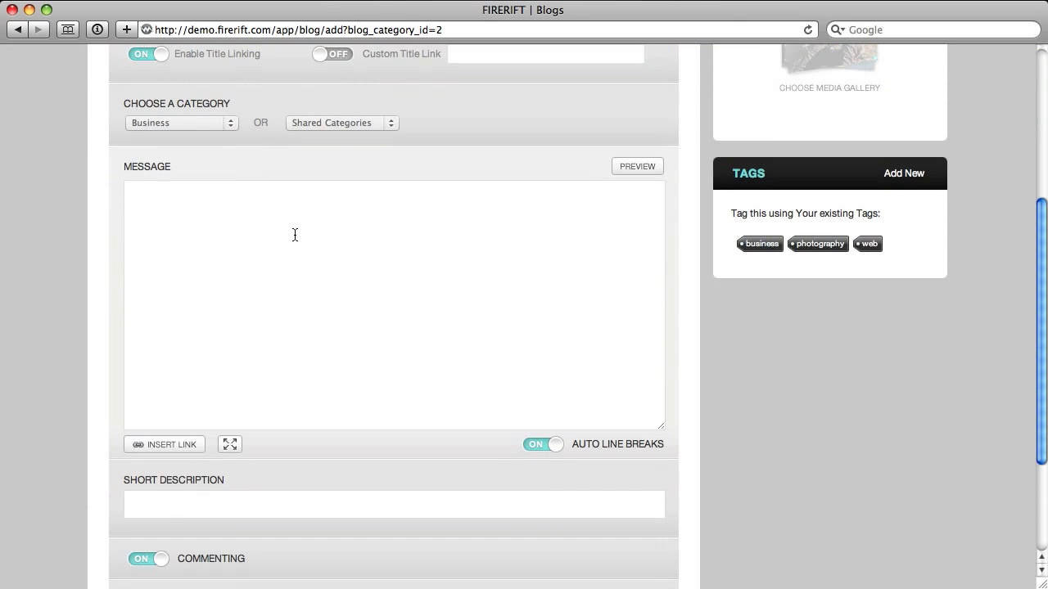
left_click(295, 235)
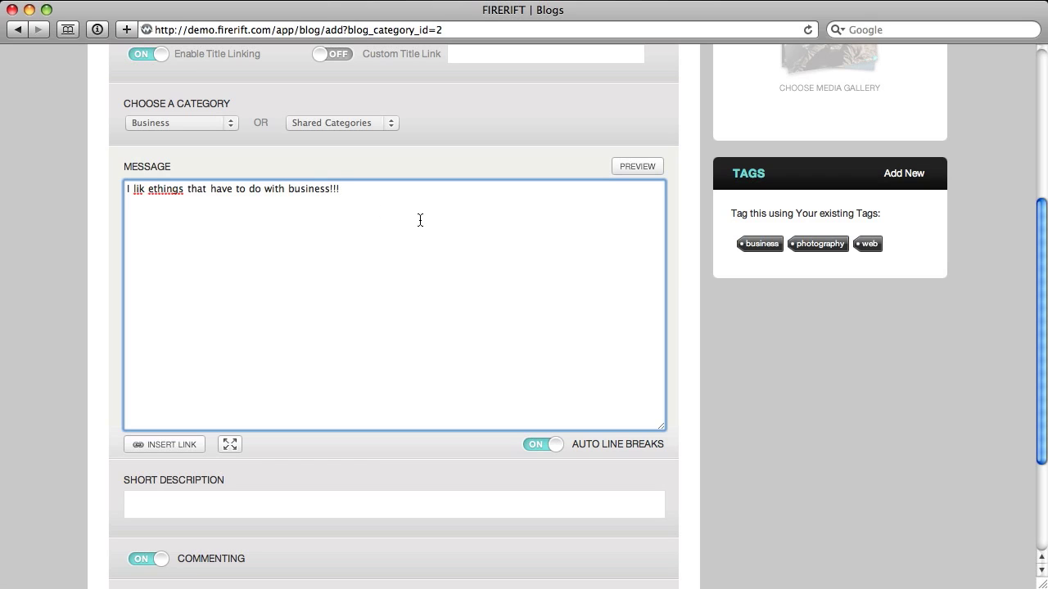
key("BackSpace")
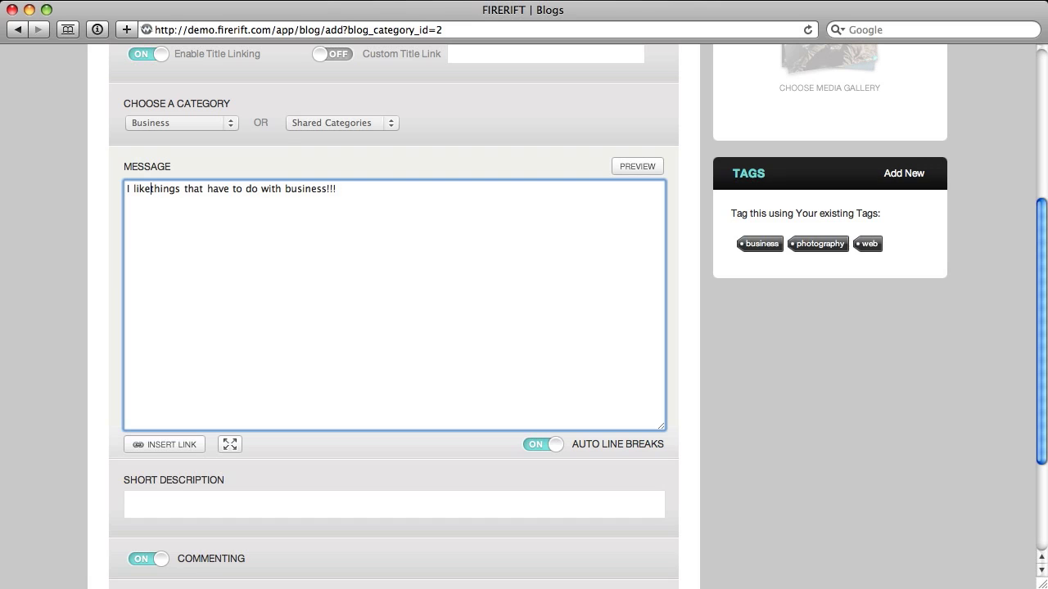
scroll(507, 220, "up", 3)
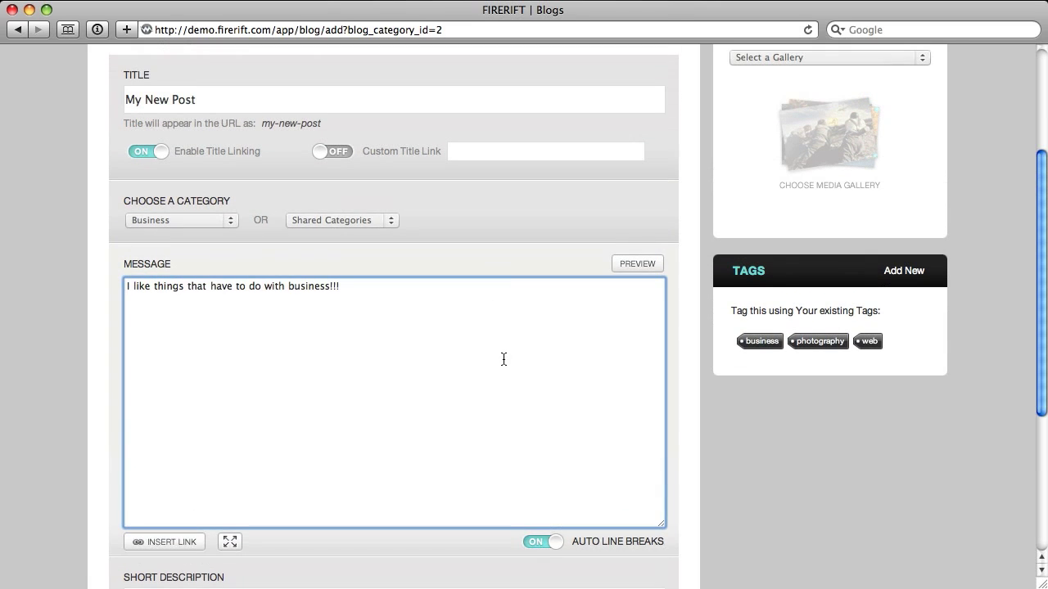
scroll(504, 359, "up", 1)
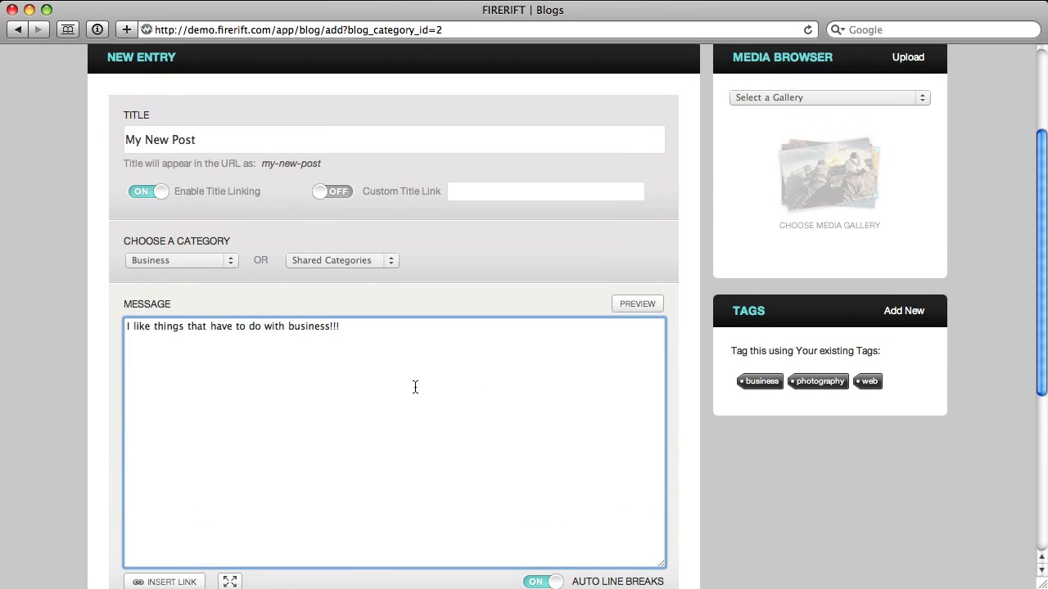
scroll(873, 135, "up", 1)
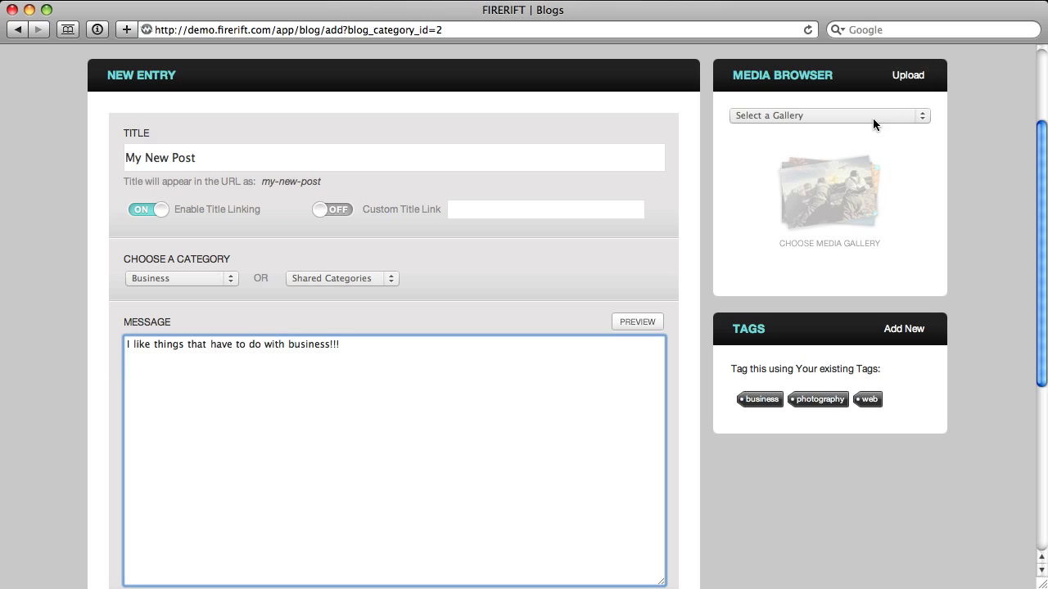
Load the World War gallery in the Media Browser, insert IMG0256, and preview the post.
left_click(872, 117)
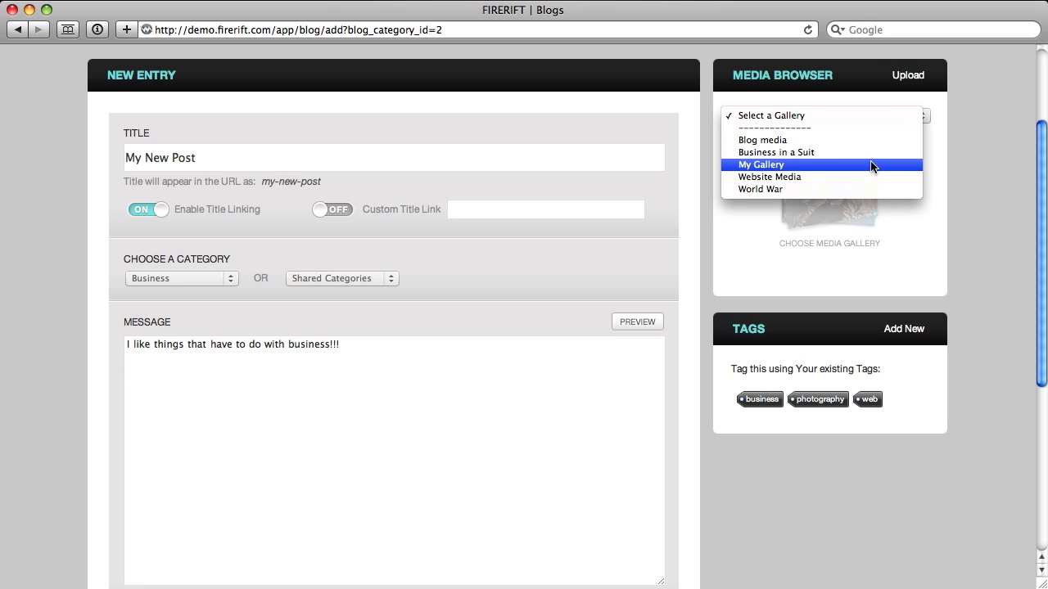
left_click(864, 190)
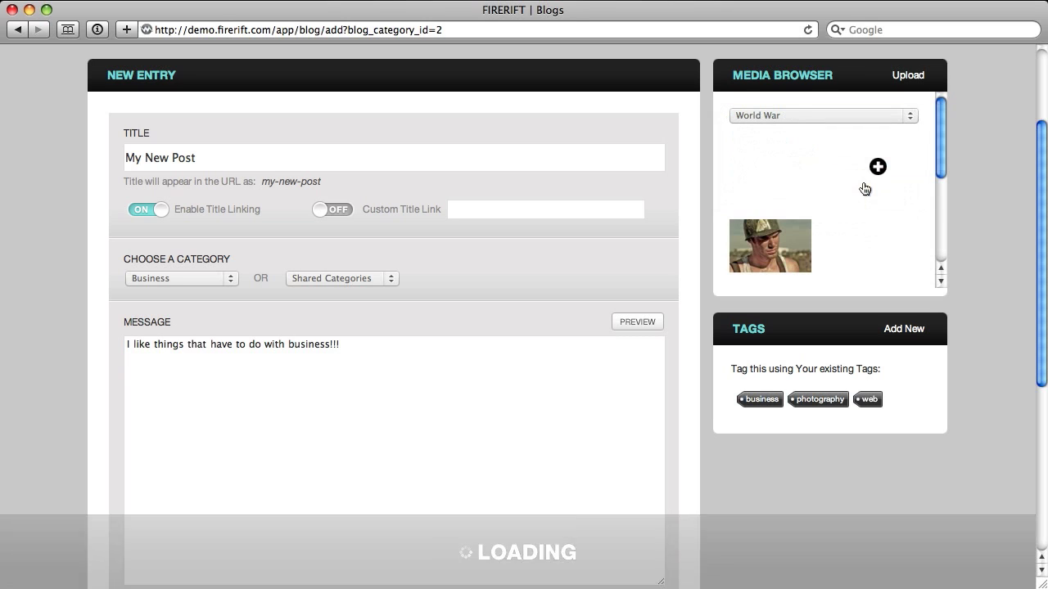
left_click(874, 172)
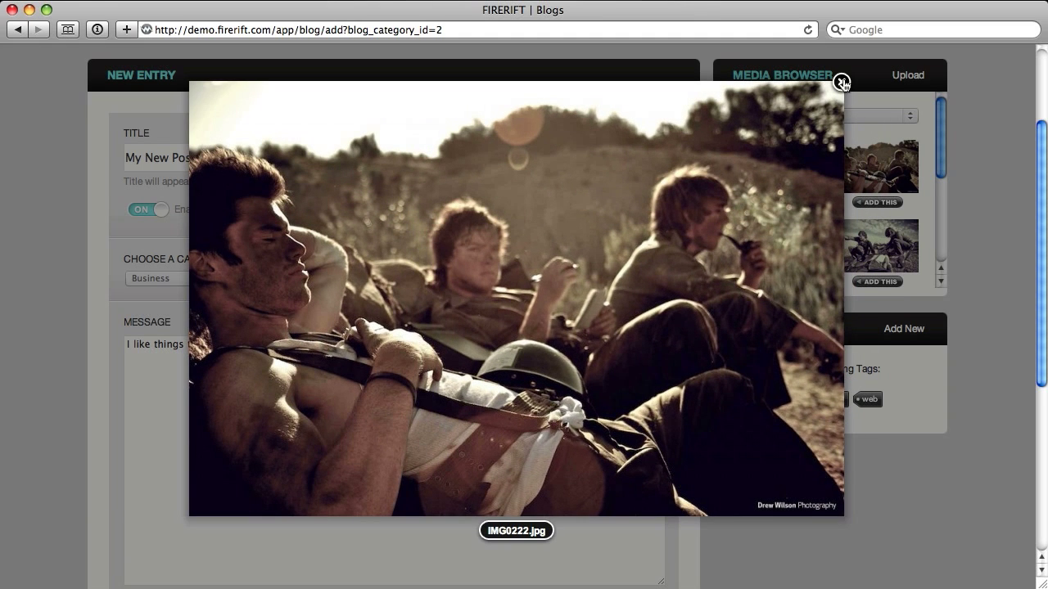
left_click(842, 83)
scroll(856, 145, "down", 4)
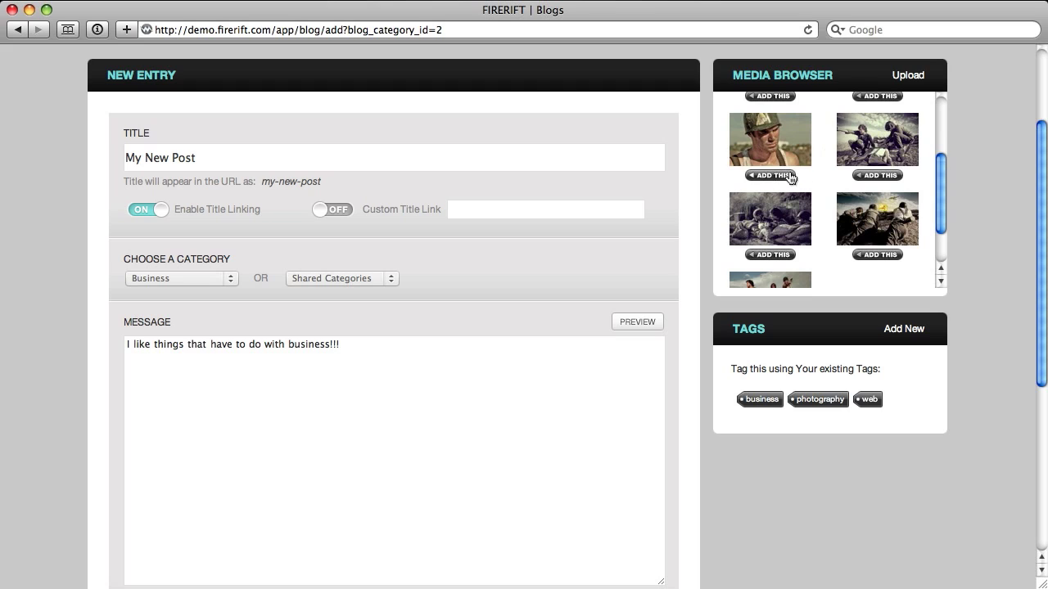
left_click(871, 176)
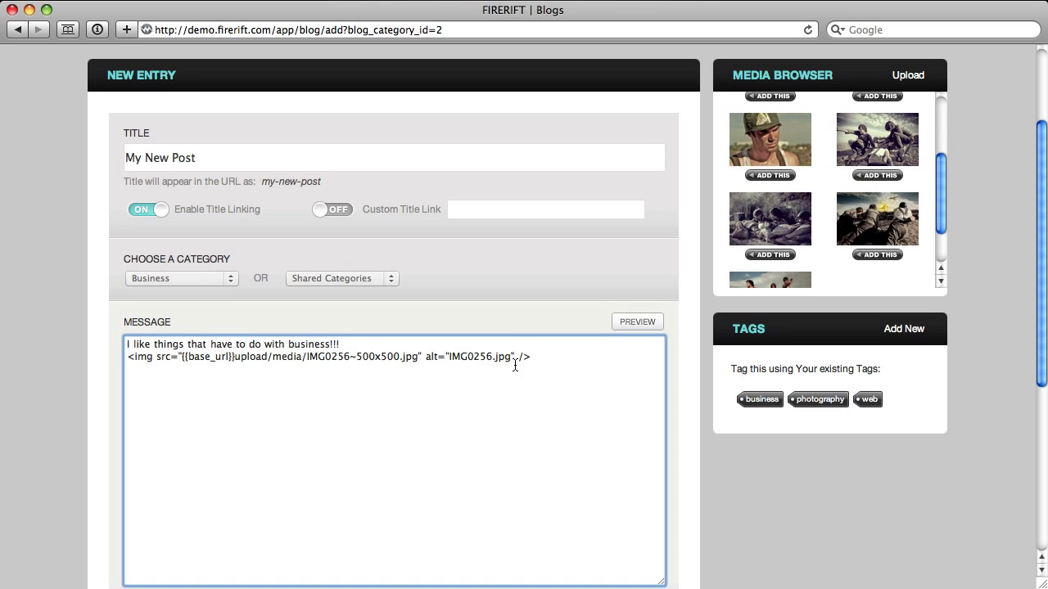
left_click(640, 324)
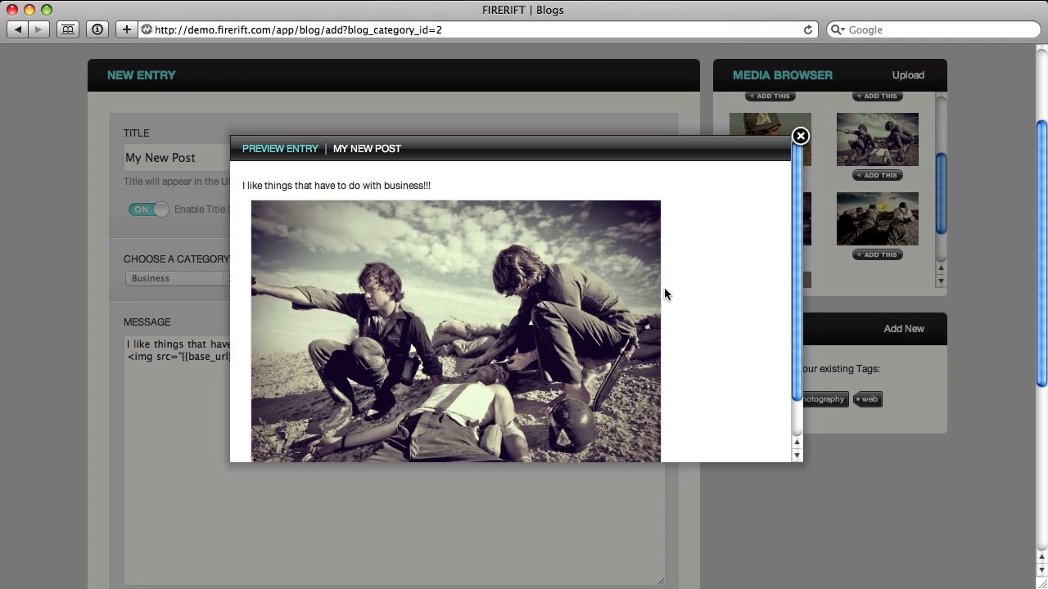
scroll(679, 286, "down", 2)
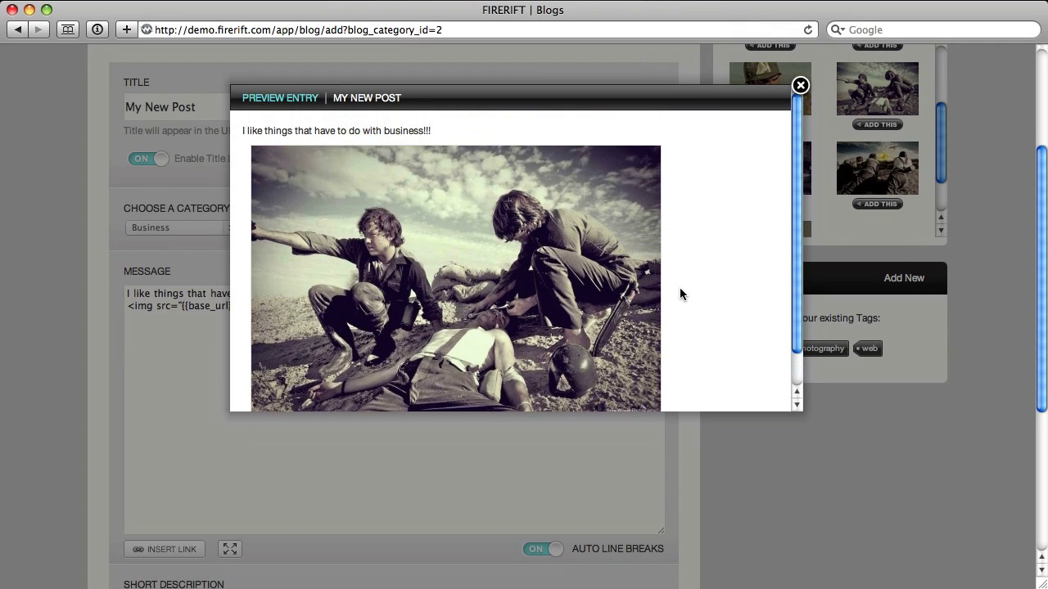
left_click(800, 86)
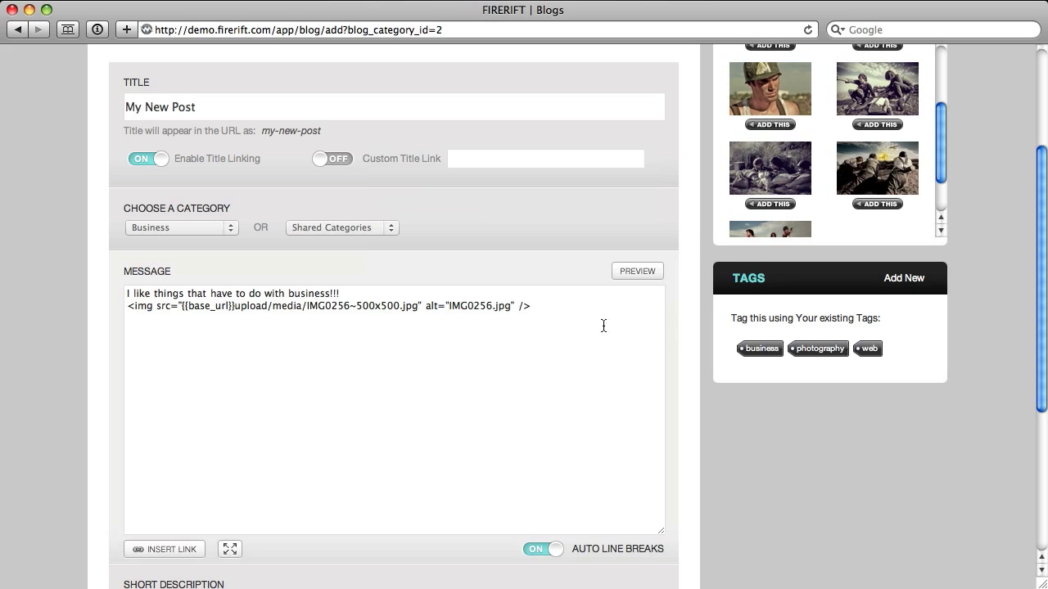
Insert a linked IMG0188 on a new message line and preview both photos.
left_click(587, 329)
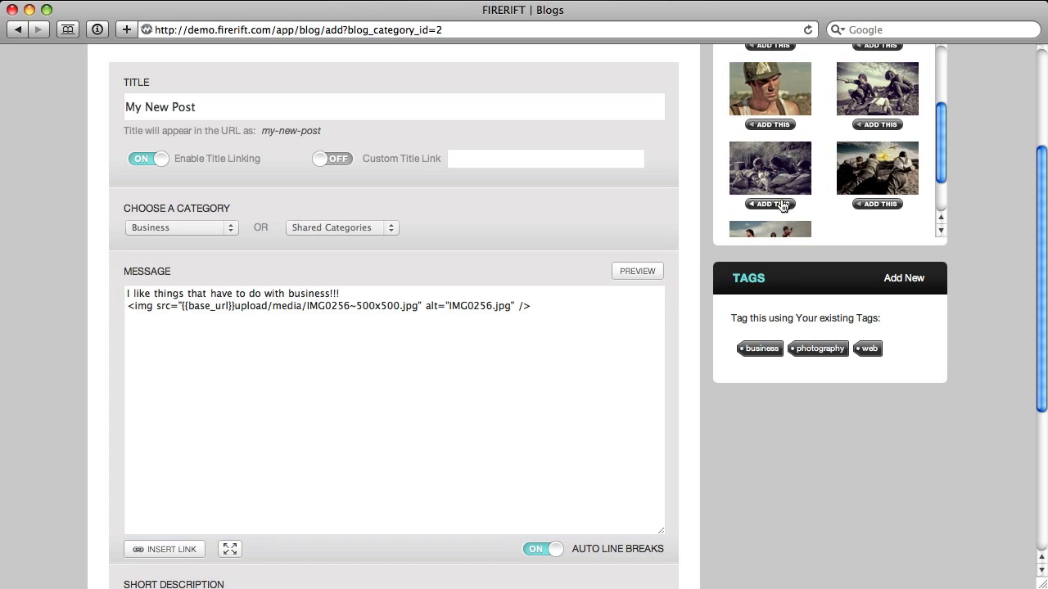
left_click(770, 204)
left_click(635, 272)
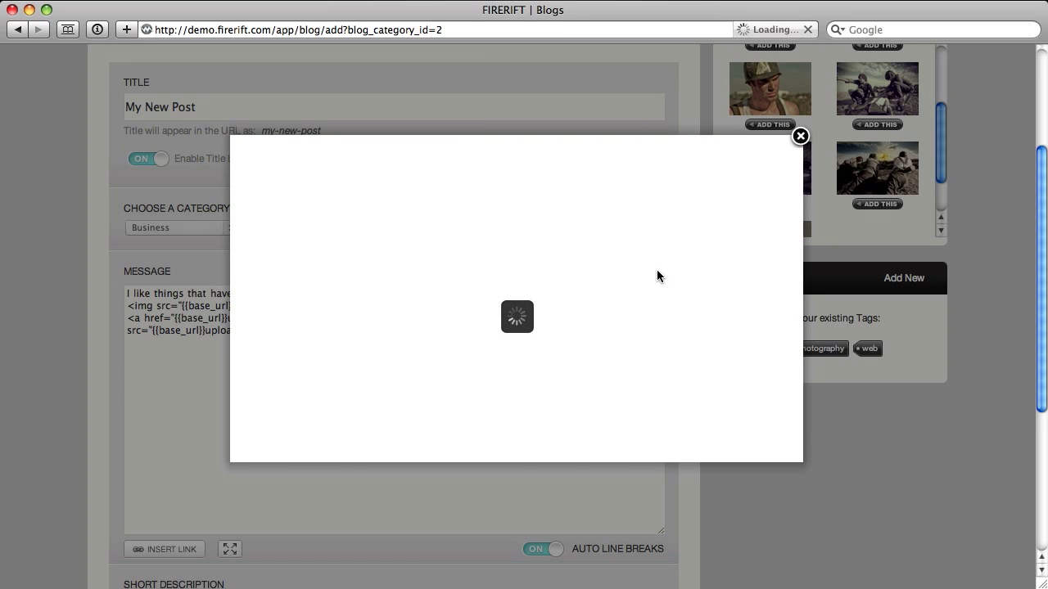
scroll(678, 304, "down", 3)
scroll(678, 304, "down", 5)
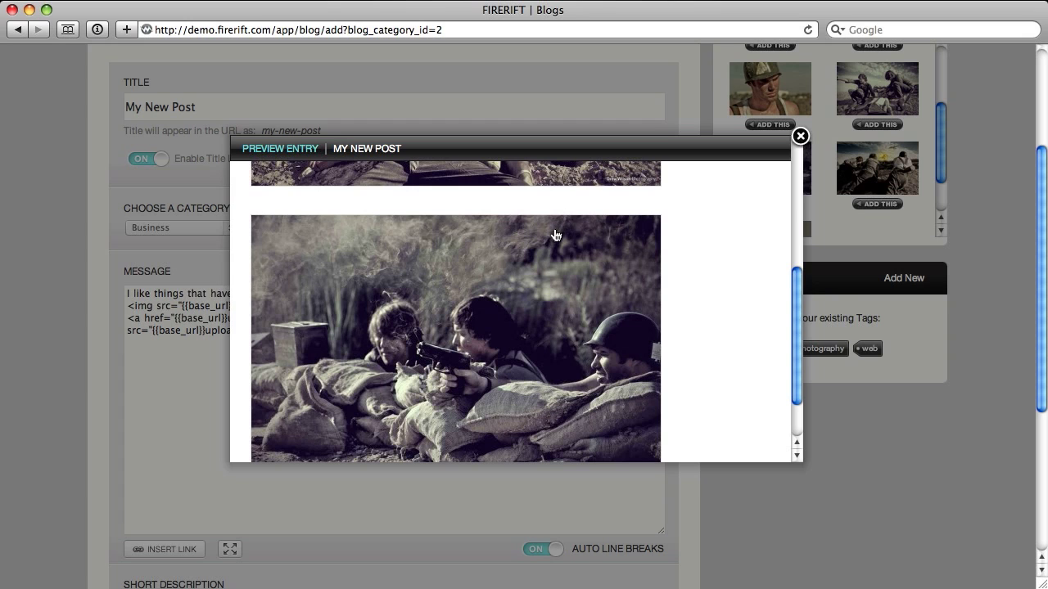
key("Escape")
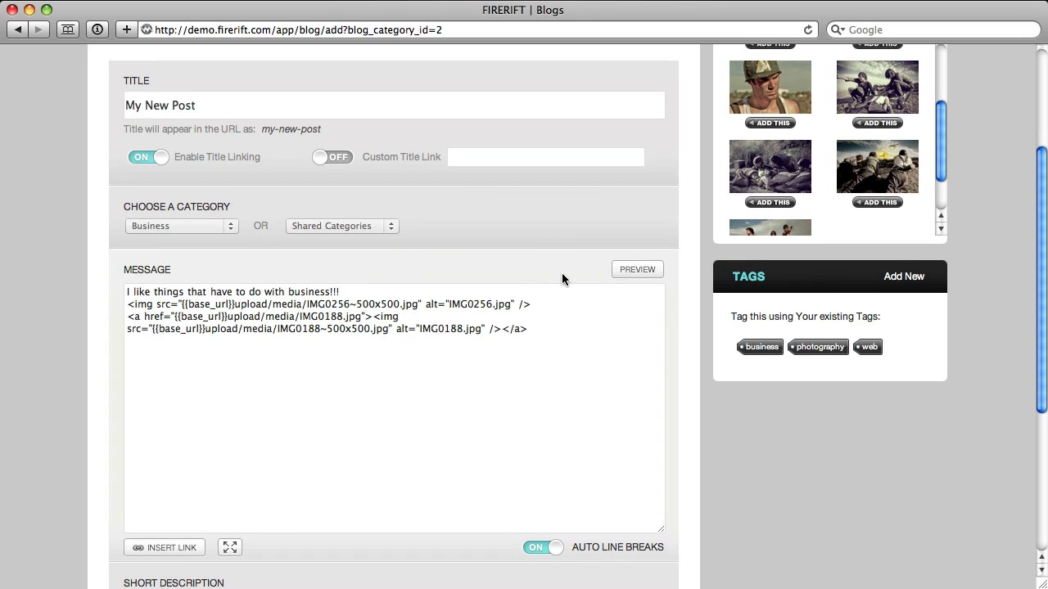
scroll(561, 276, "up", 2)
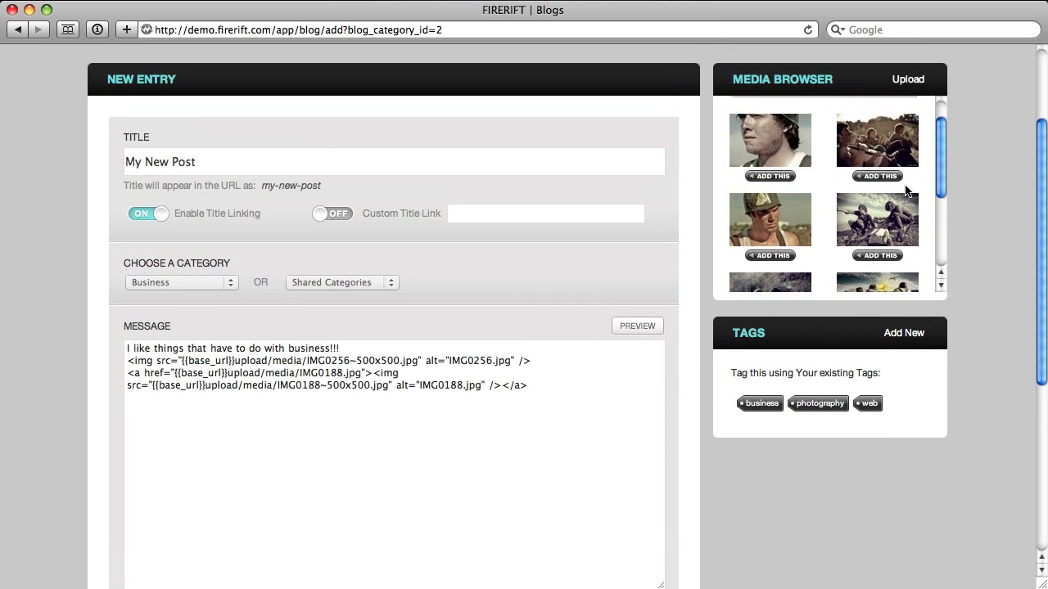
Load the Blog media gallery in the Media Browser and preview the Firerift Commercial video.
scroll(906, 191, "up", 3)
left_click(841, 171)
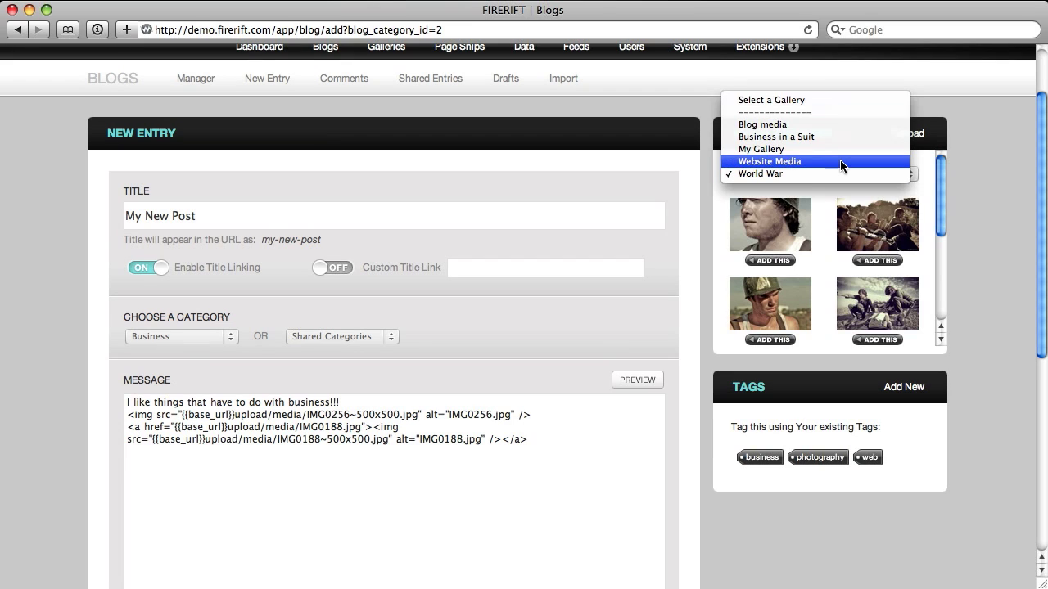
left_click(840, 159)
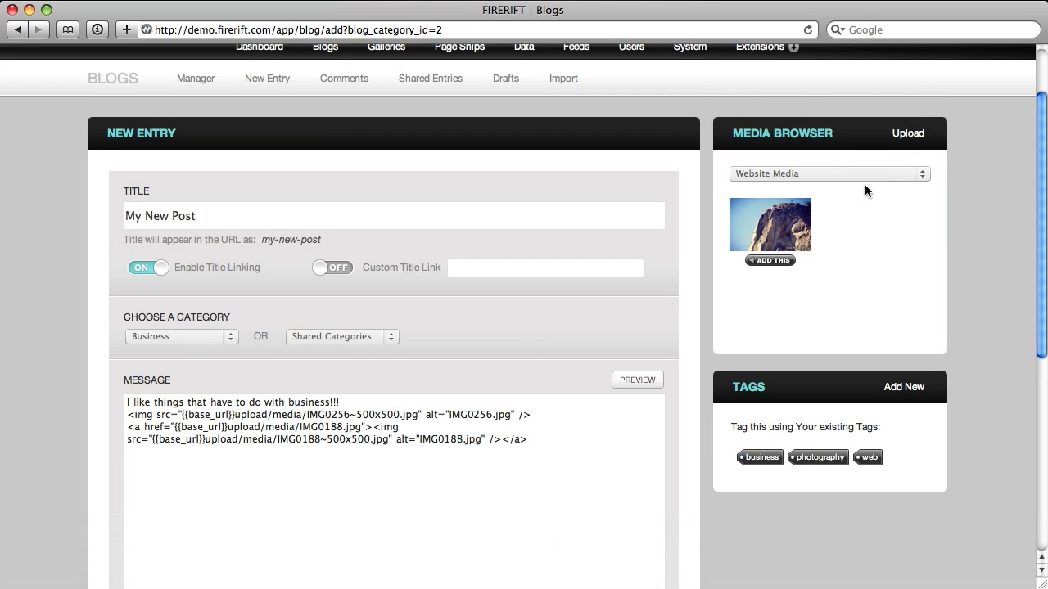
left_click(855, 172)
left_click(853, 161)
left_click(855, 165)
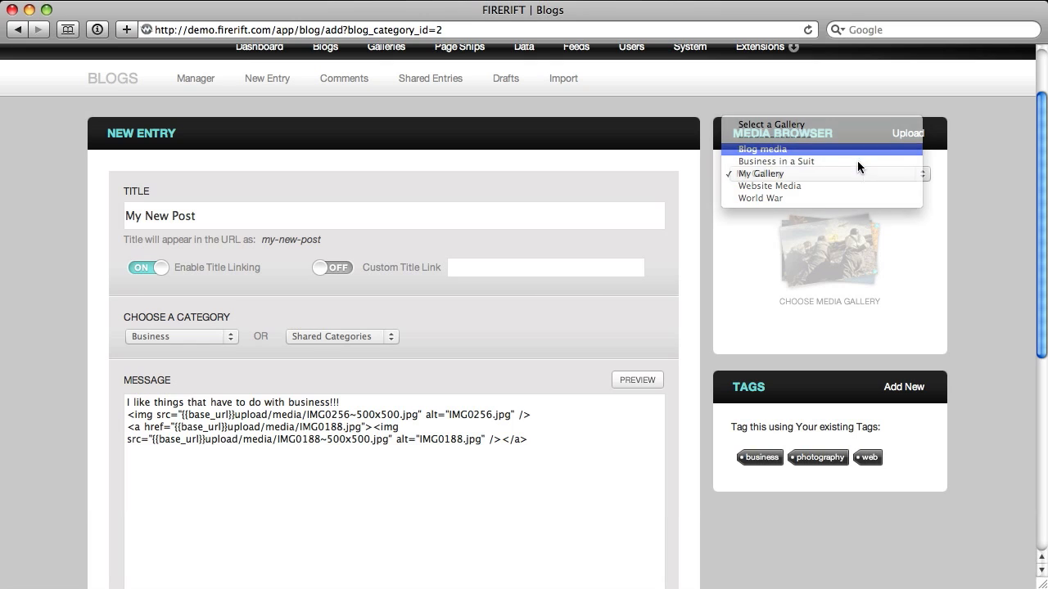
left_click(855, 149)
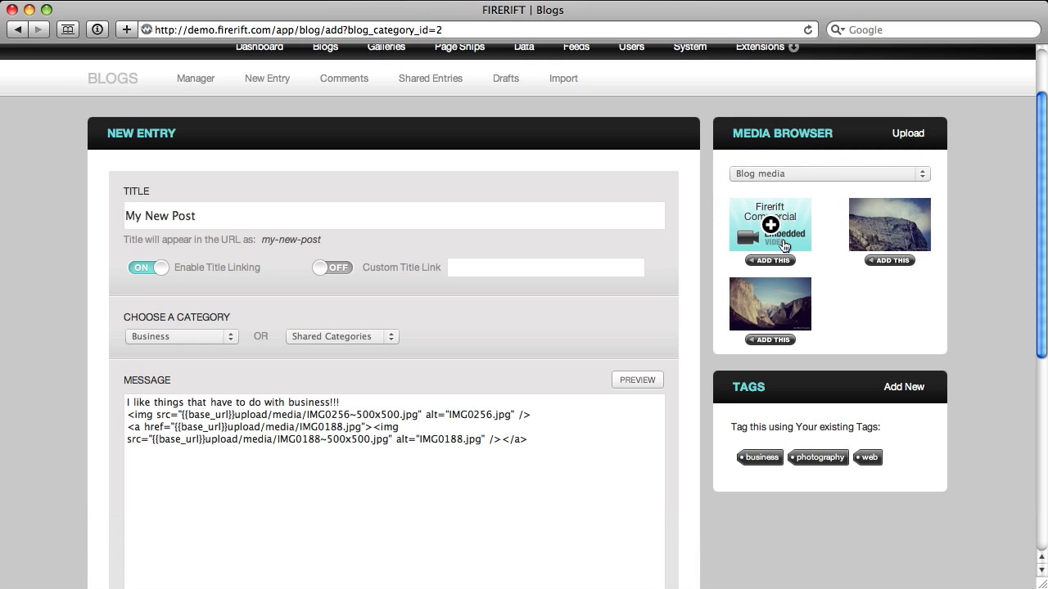
left_click(773, 225)
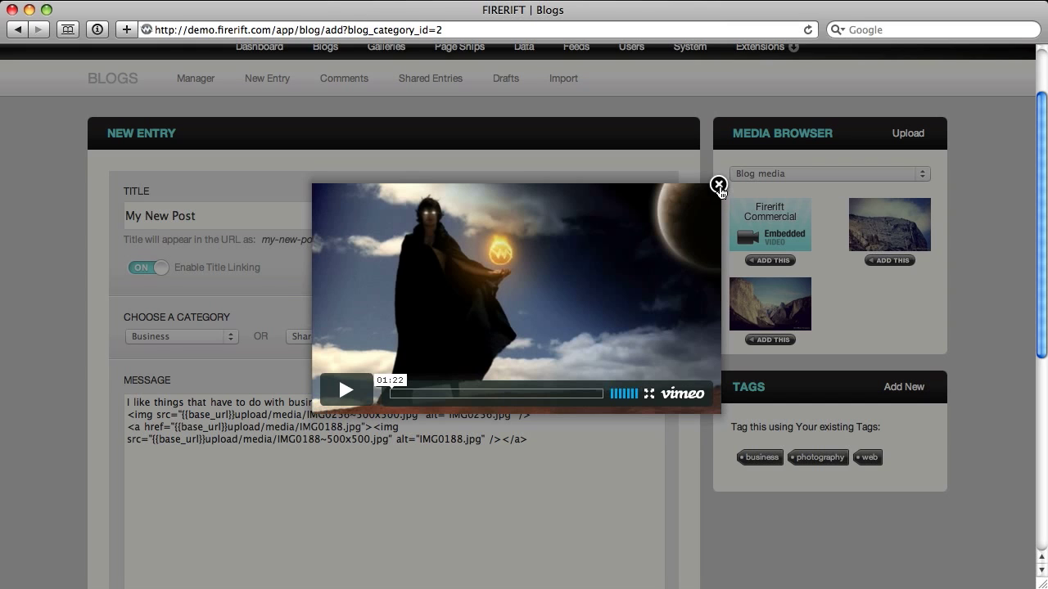
left_click(718, 185)
Embed the Firerift Commercial video below the photos, preview it, and save My New Post.
scroll(704, 221, "down", 3)
left_click(551, 315)
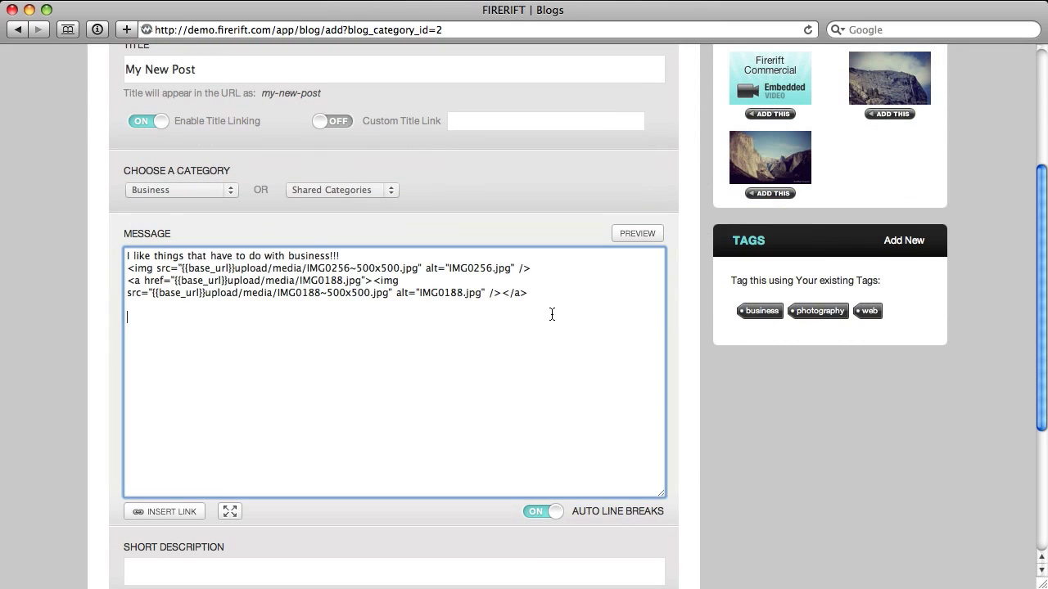
left_click(772, 114)
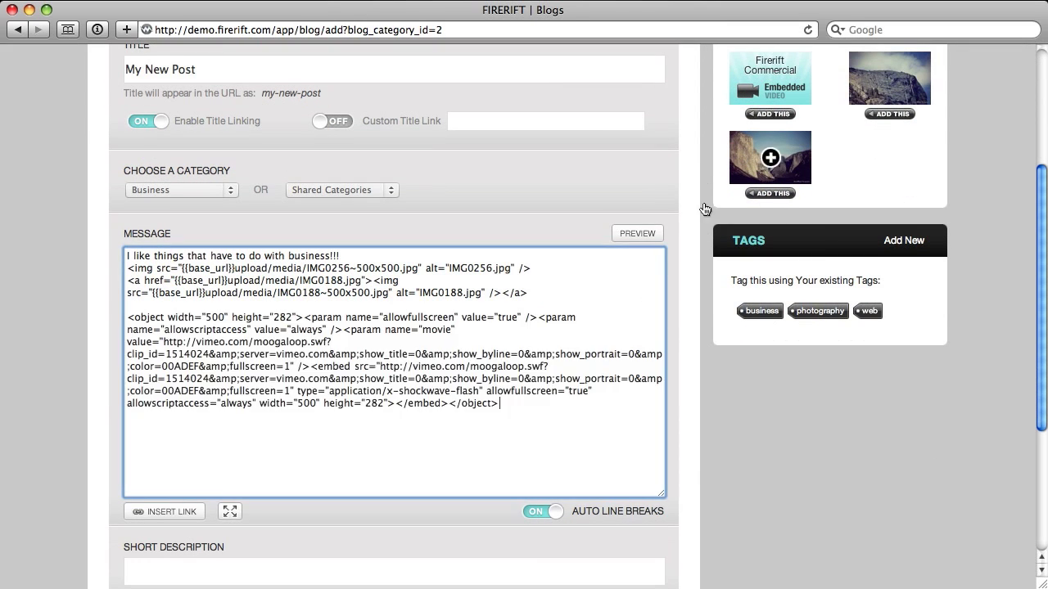
left_click(639, 235)
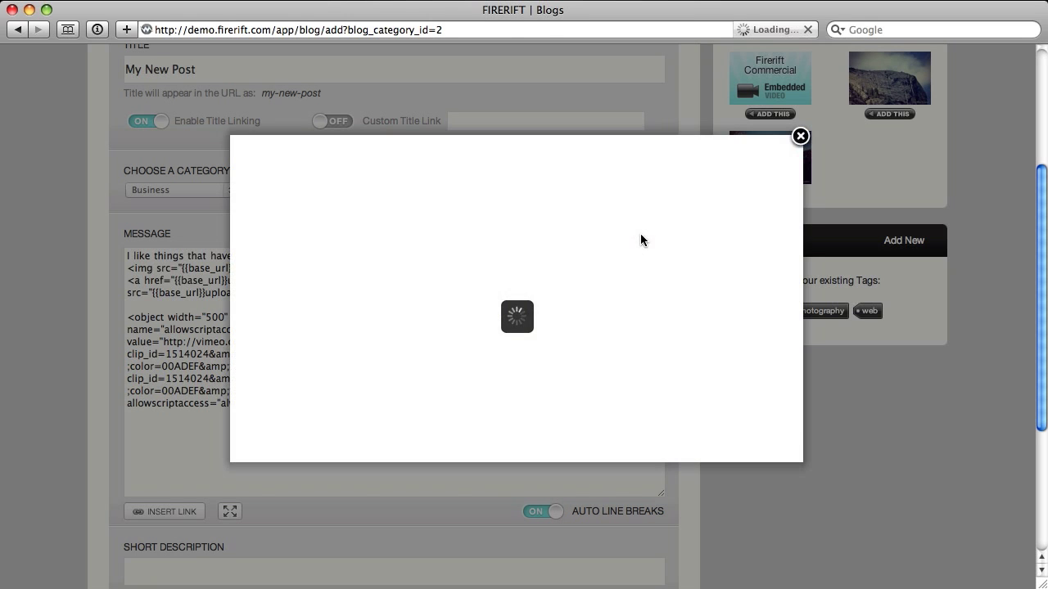
scroll(662, 270, "down", 10)
scroll(665, 270, "down", 4)
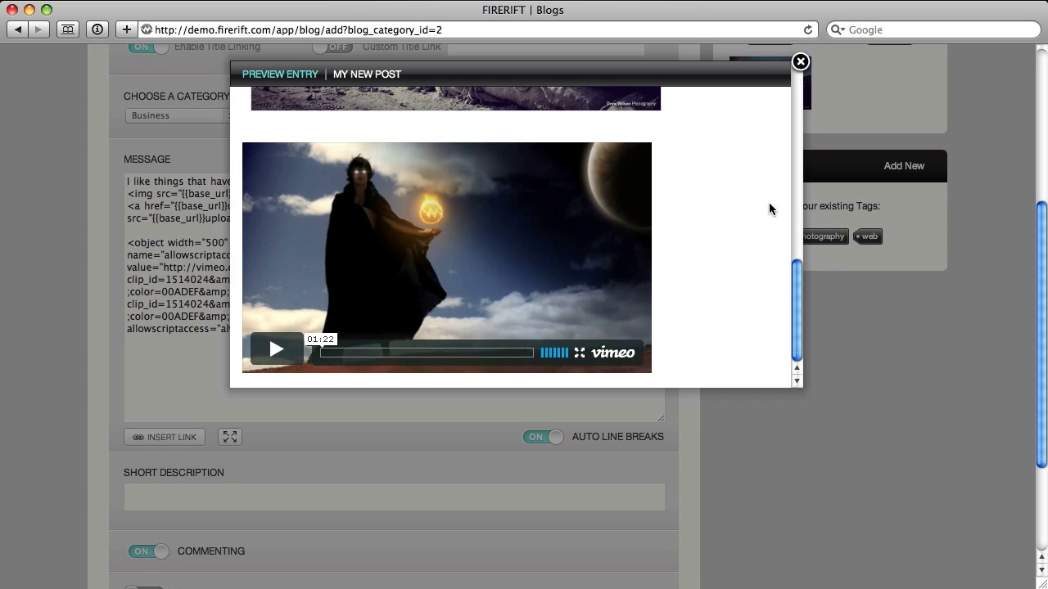
left_click(800, 63)
scroll(689, 223, "down", 5)
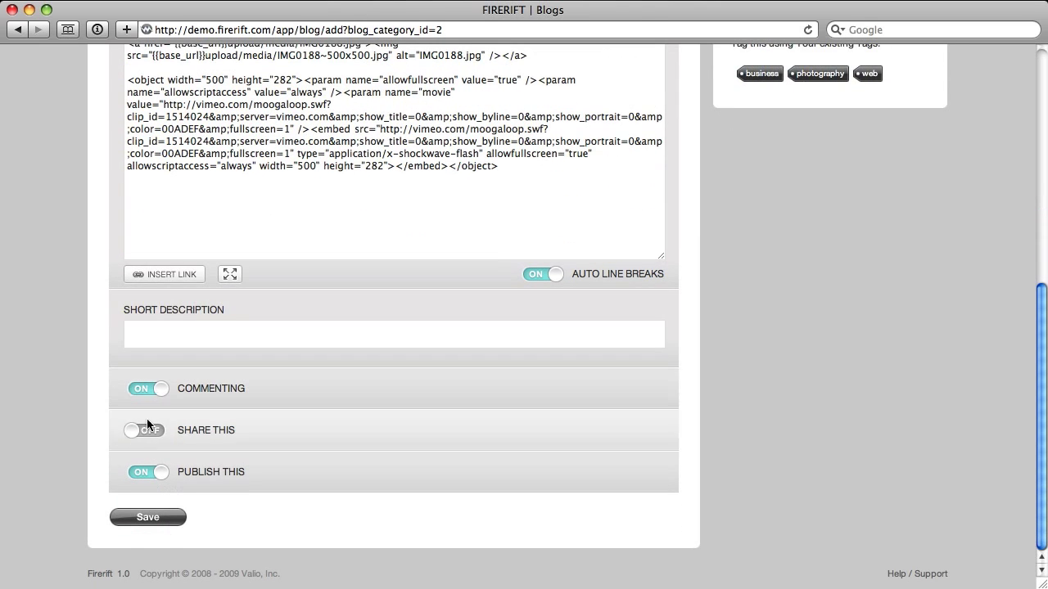
left_click(147, 519)
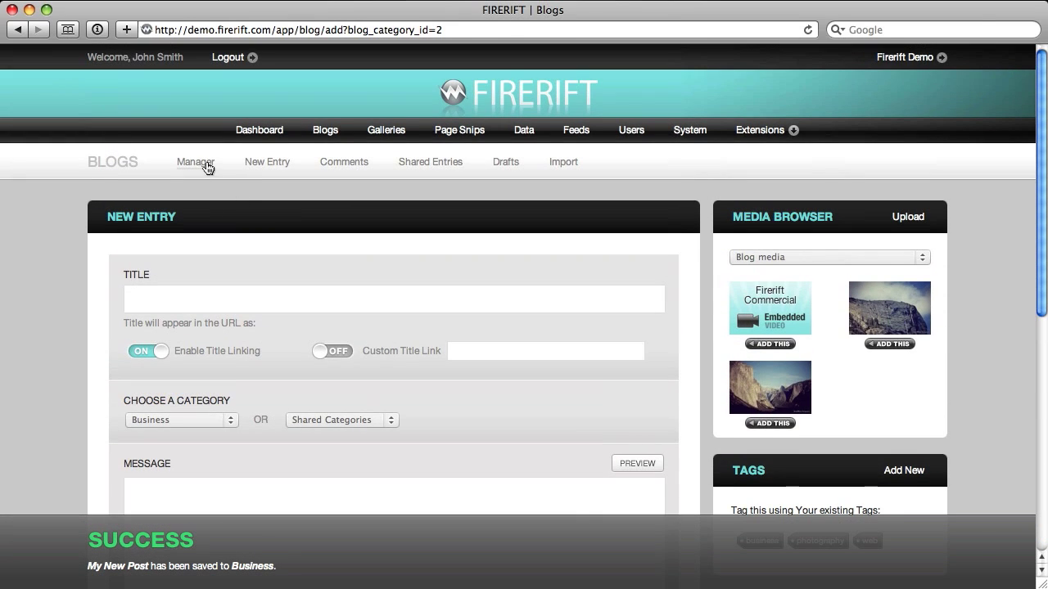
left_click(203, 163)
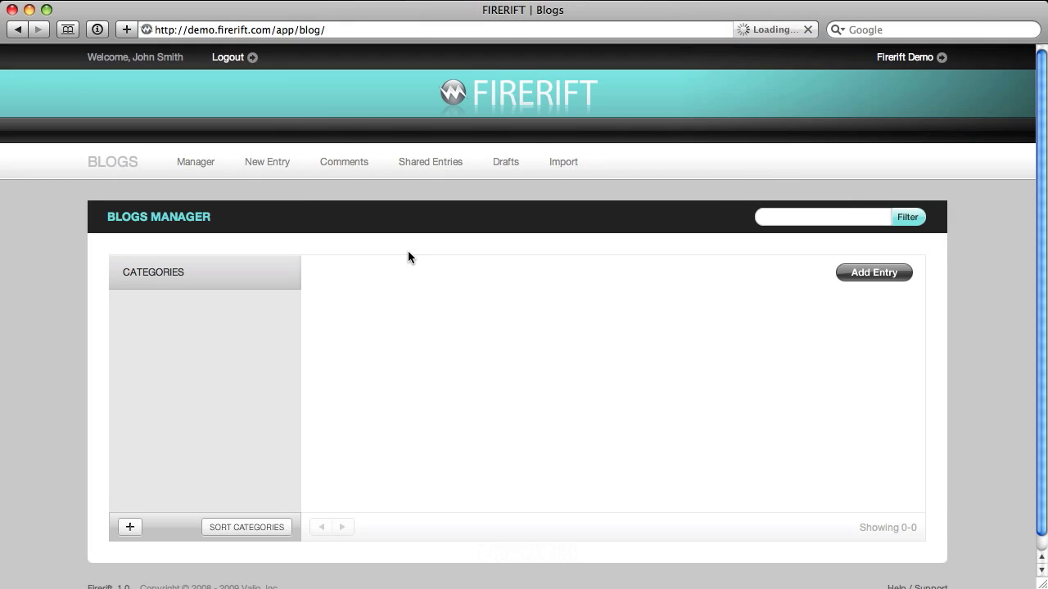
left_click(222, 343)
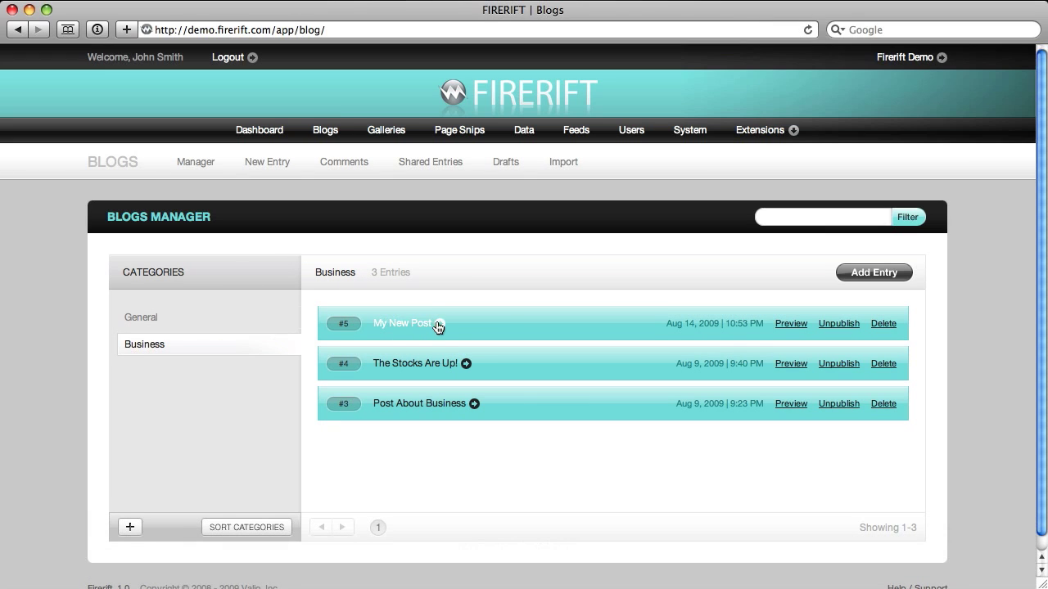
left_click(792, 325)
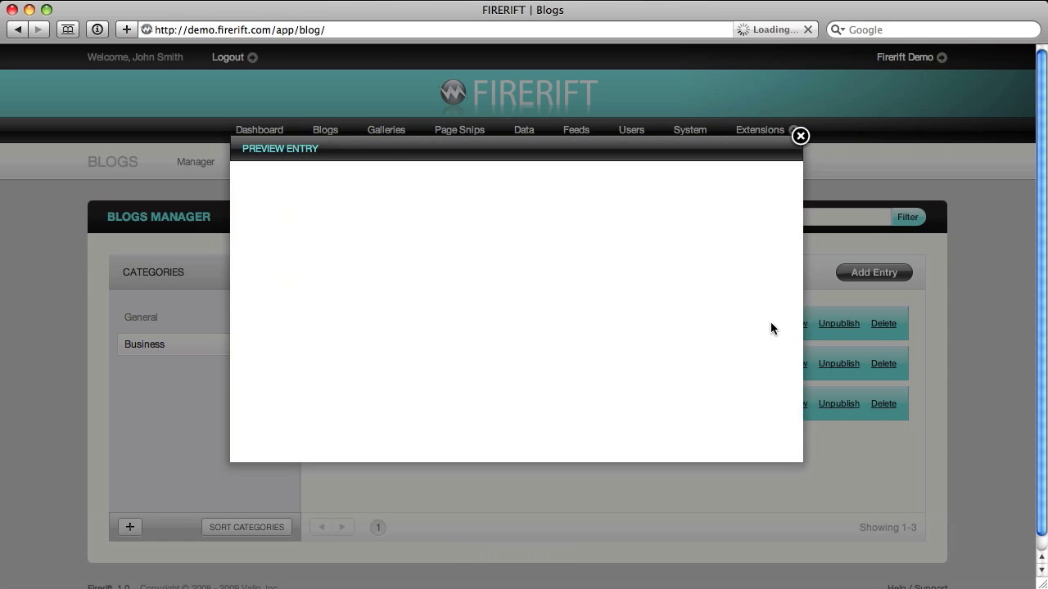
scroll(746, 279, "down", 5)
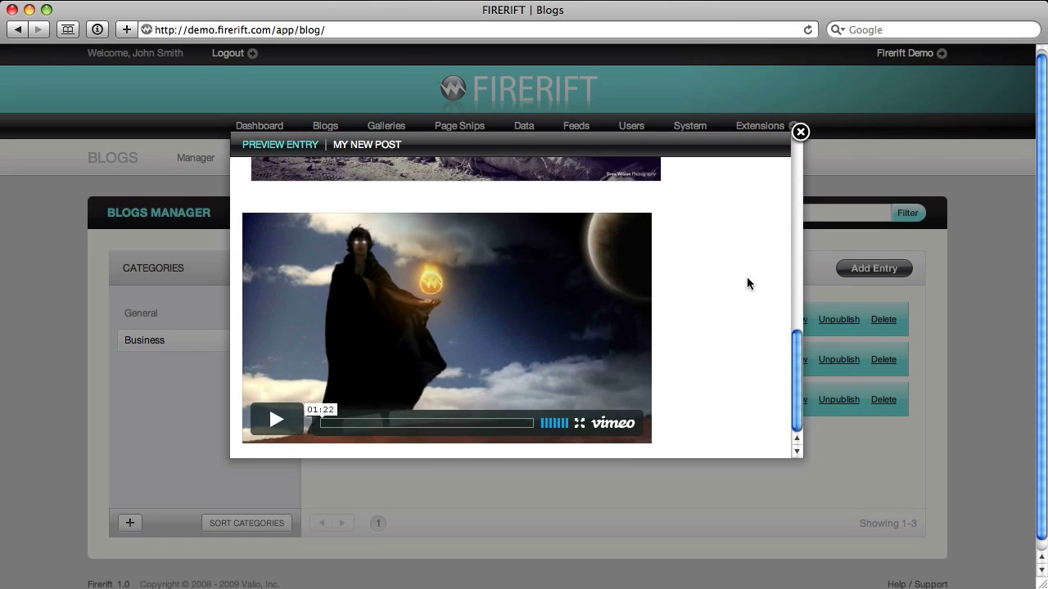
scroll(747, 279, "up", 8)
left_click(800, 137)
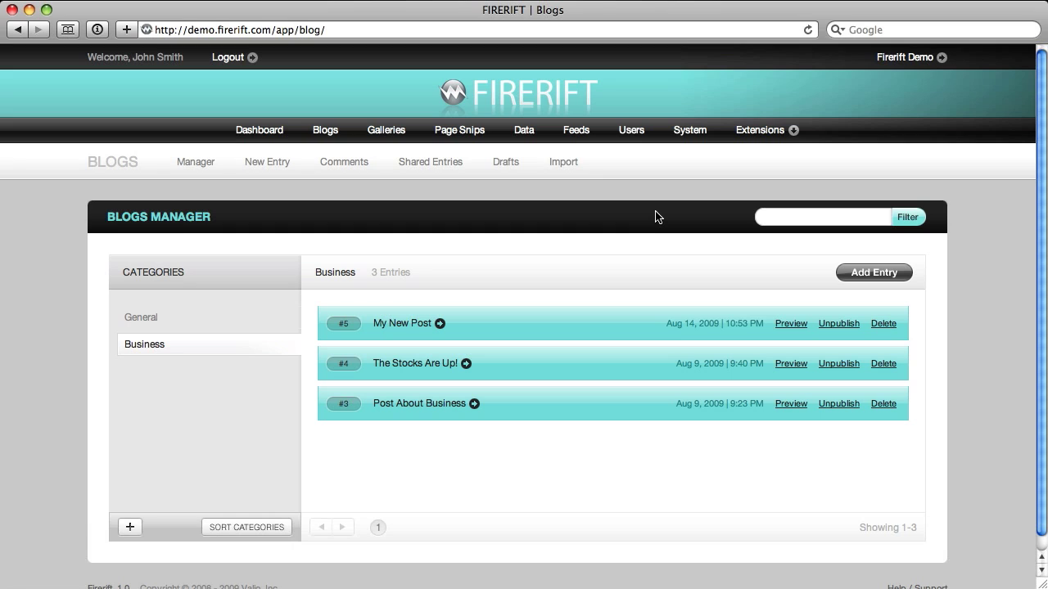
Start a new data set named My Music with an Artist Text Input field.
left_click(523, 131)
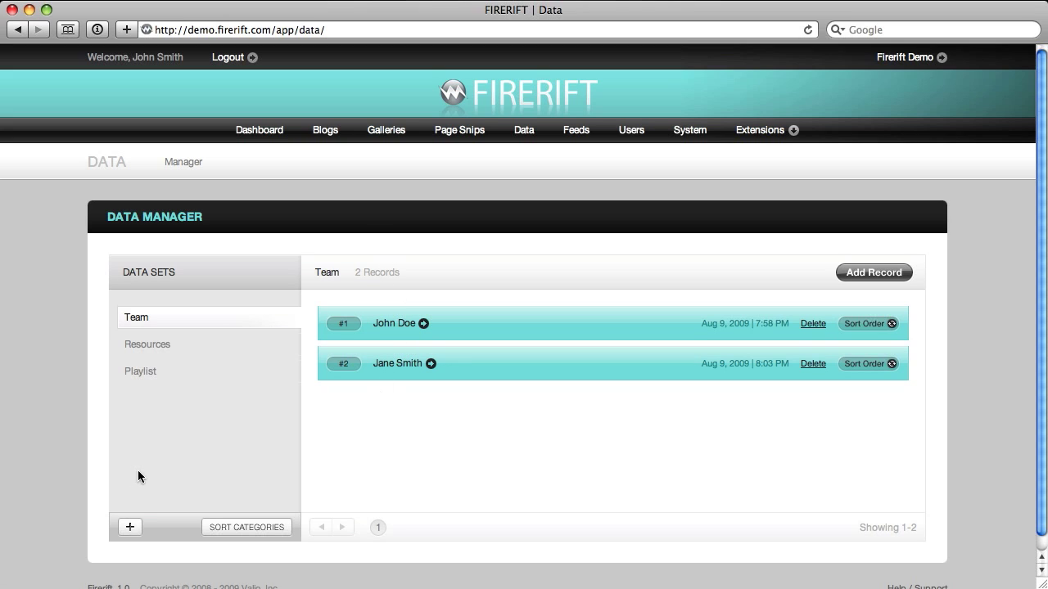
left_click(130, 526)
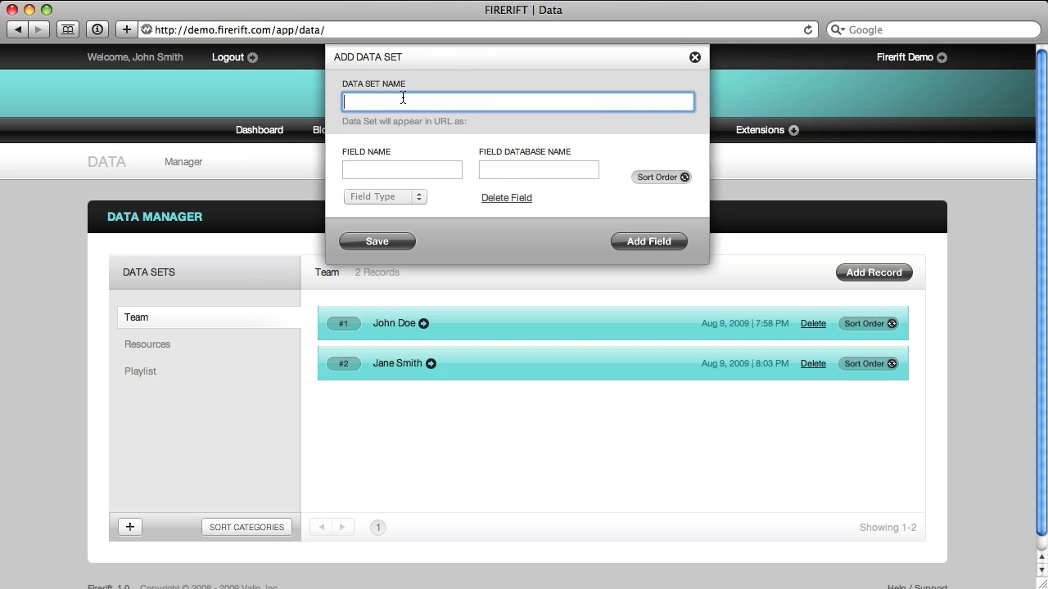
type("My Music")
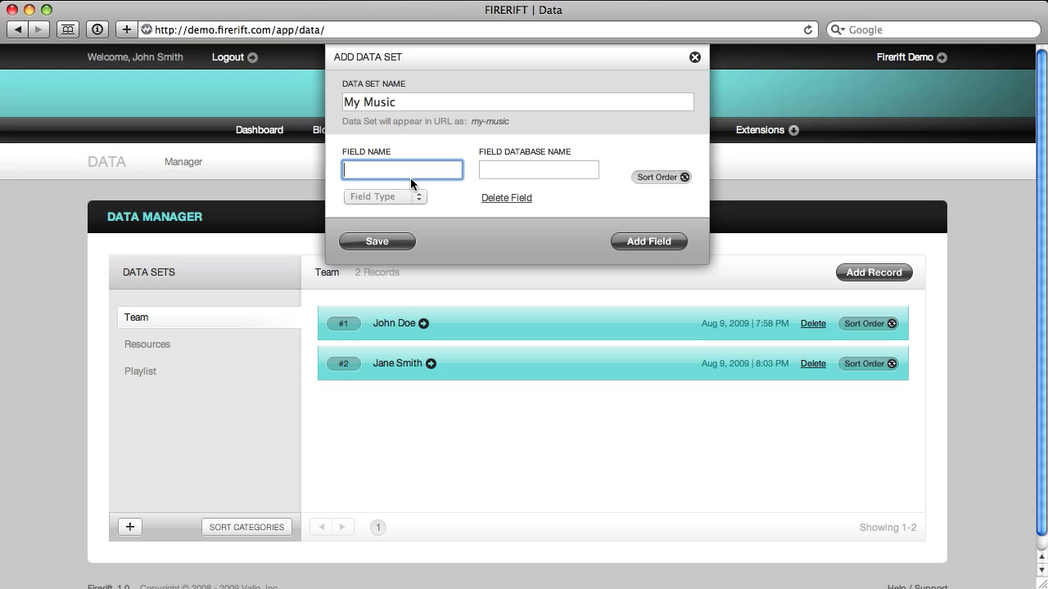
type("Artist")
left_click(416, 197)
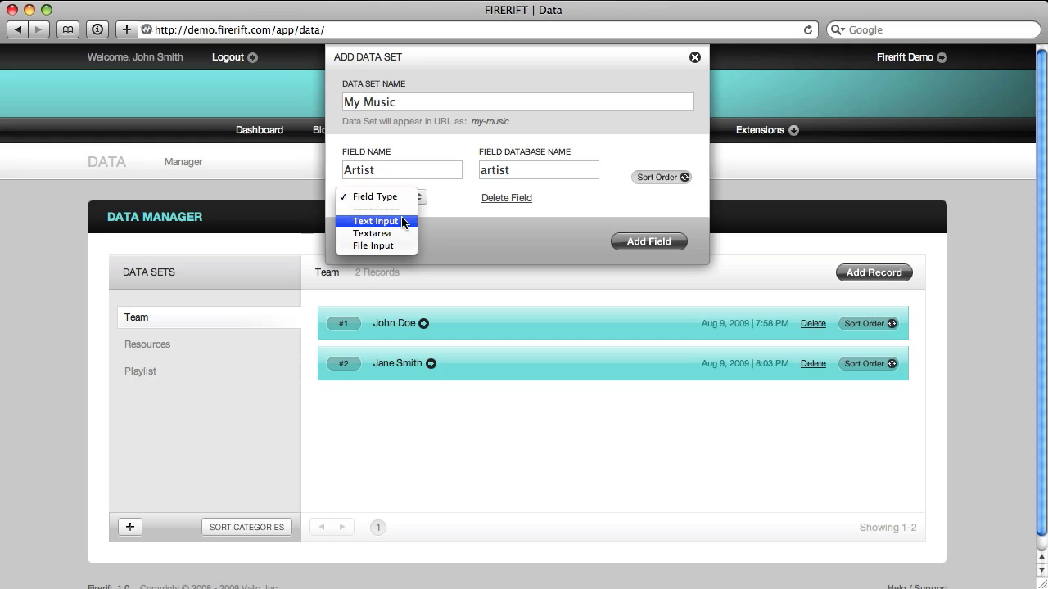
left_click(376, 221)
Add a Song Text Input field and save the My Music data set.
left_click(636, 243)
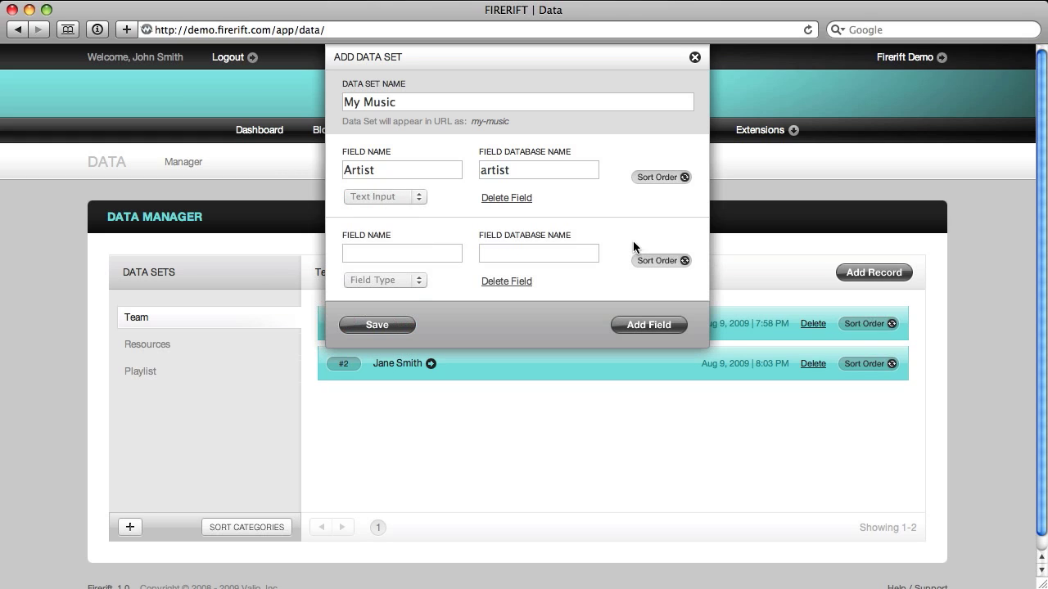
left_click(406, 249)
type("Song")
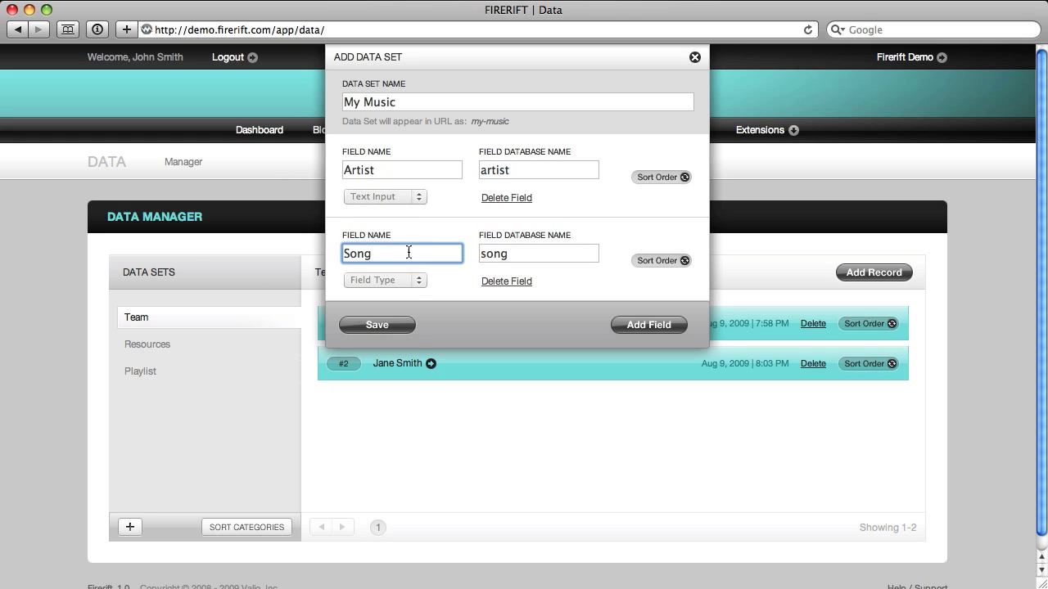
left_click(407, 280)
left_click(402, 302)
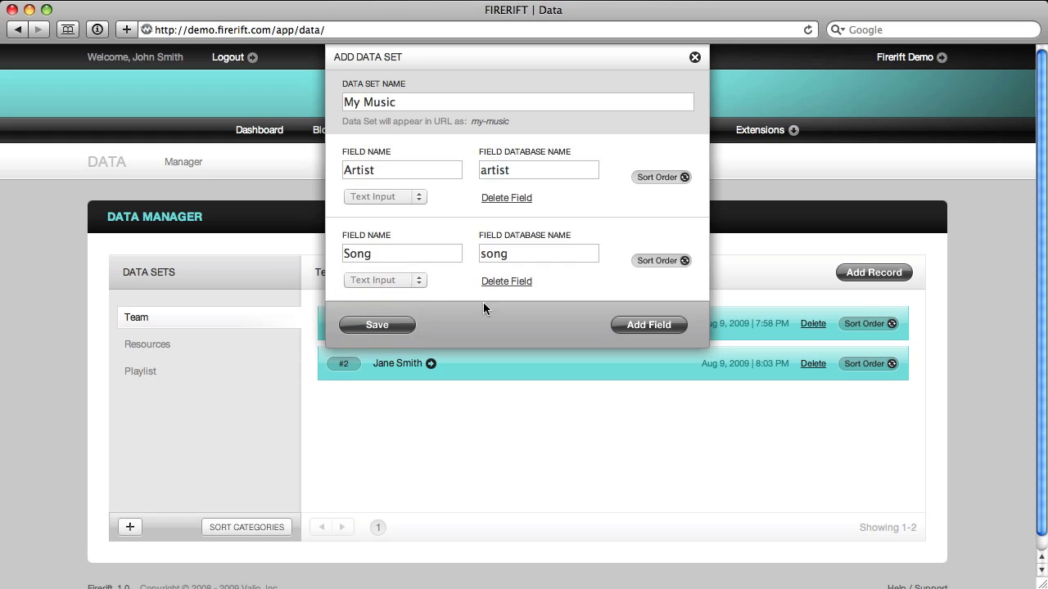
left_click(399, 328)
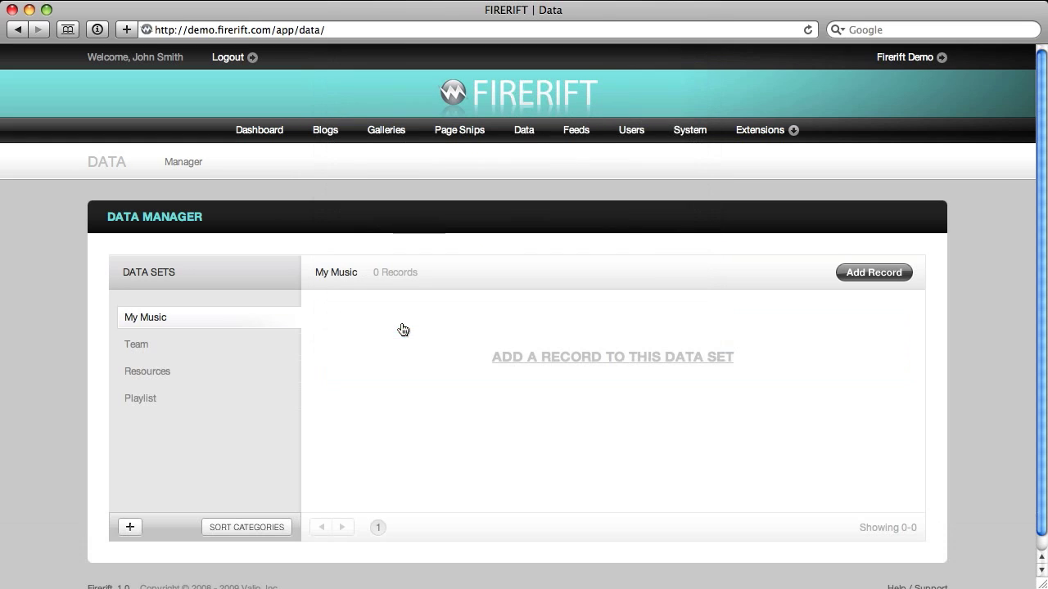
Add a My Music record with Artist 'Gnarls Barkley' and Song 'Crazy' and save it.
mouse_move(252, 325)
left_click(536, 362)
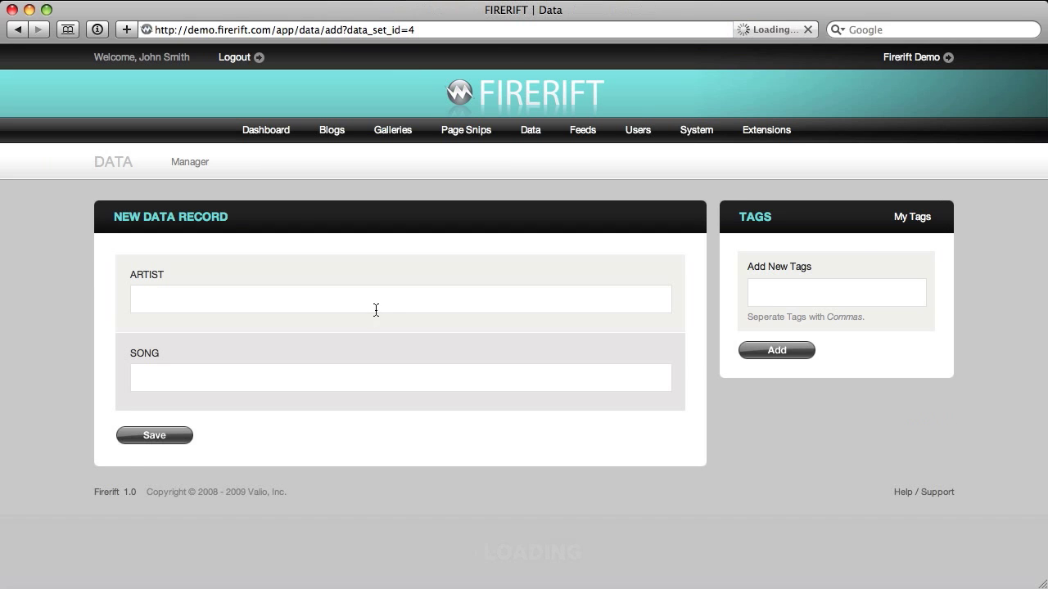
type("Gna")
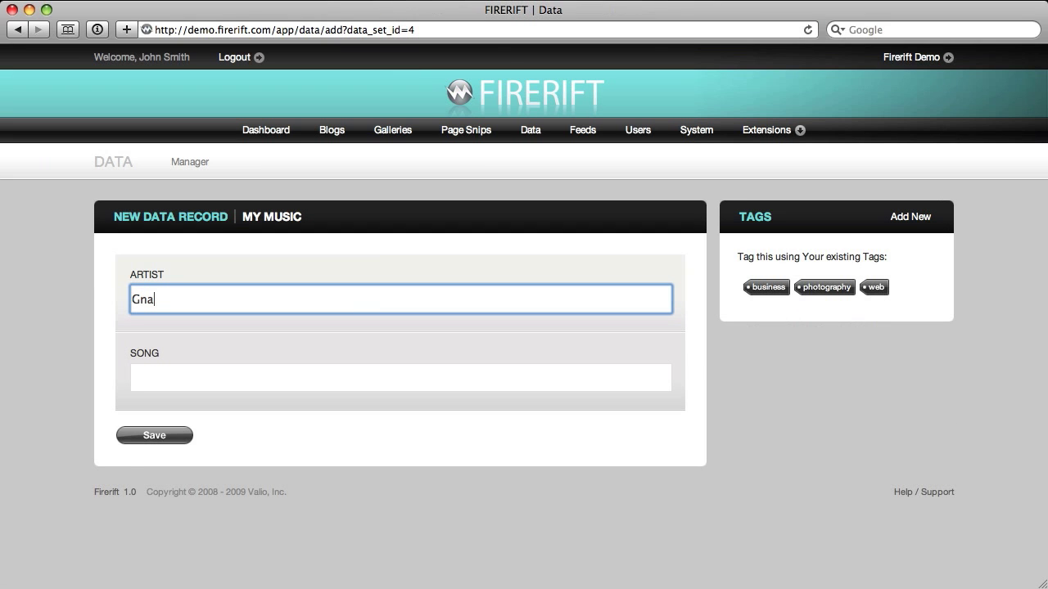
type("rls Barkley")
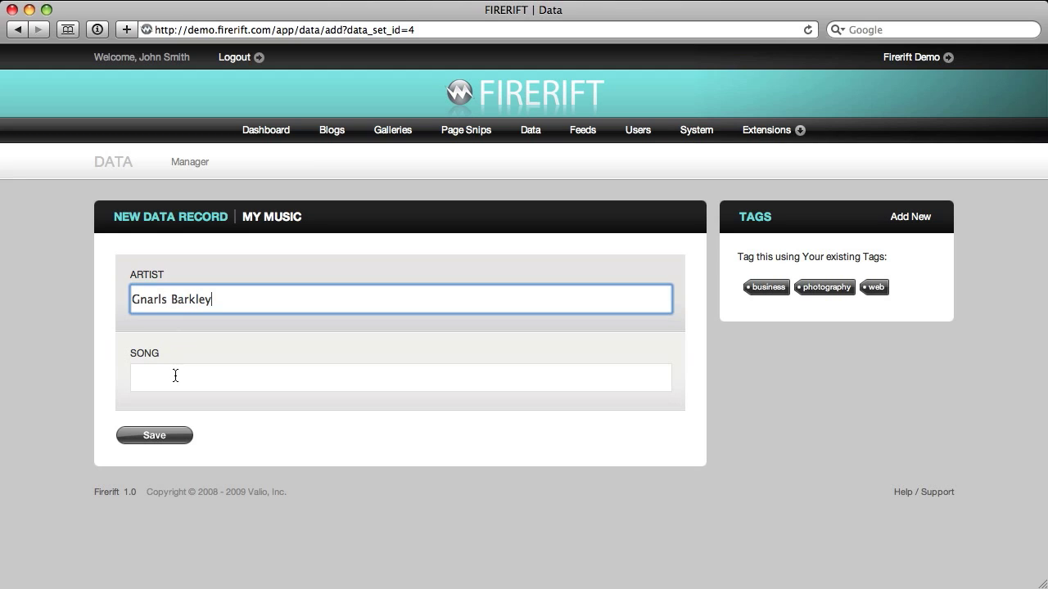
left_click(175, 376)
type("Crazy")
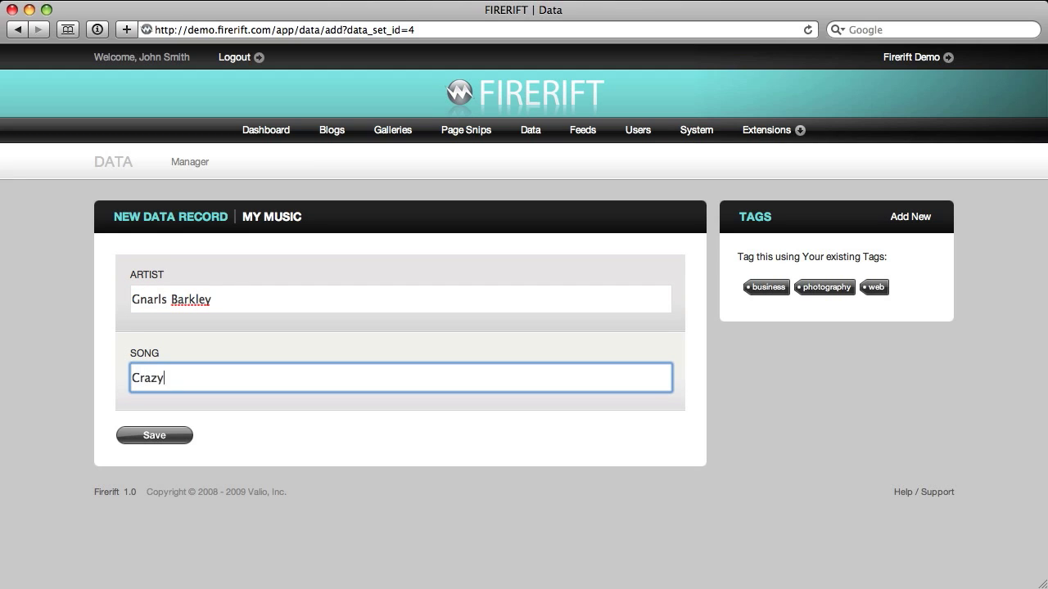
left_click(168, 434)
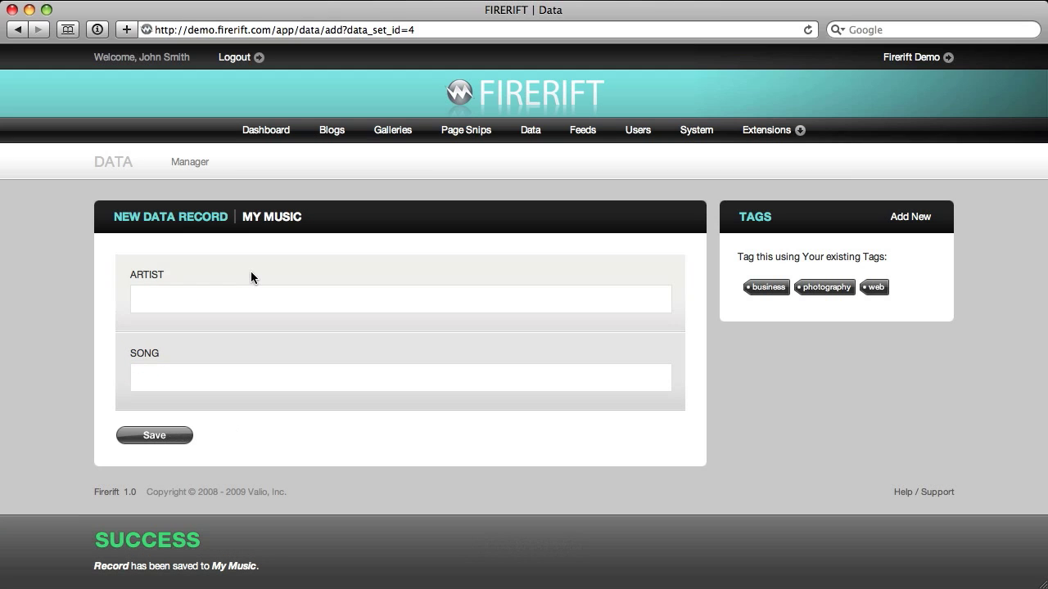
Go back to the Data Manager to see My Music listing 1 record.
left_click(190, 162)
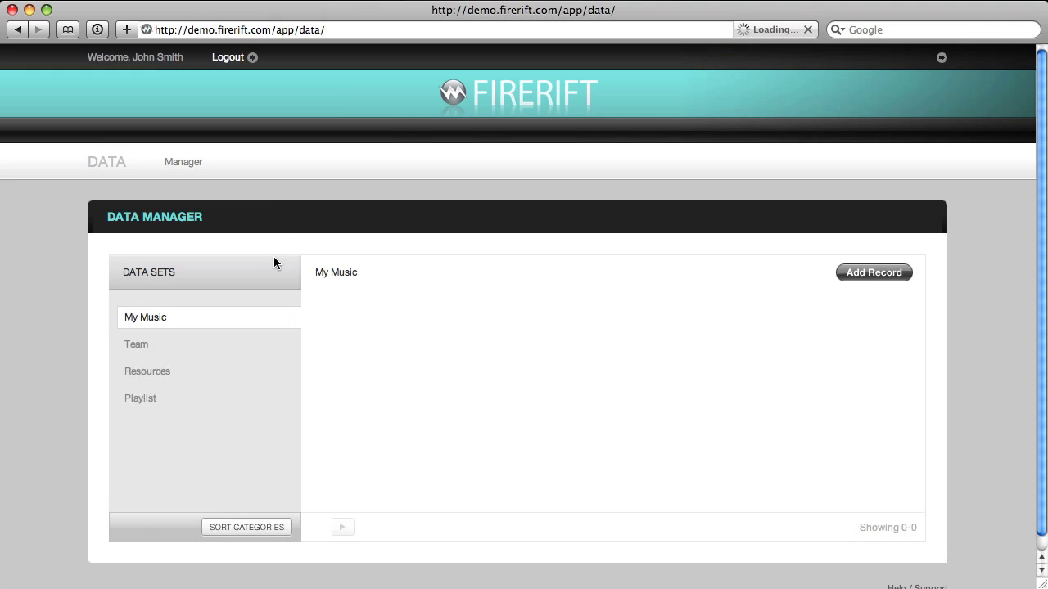
mouse_move(282, 316)
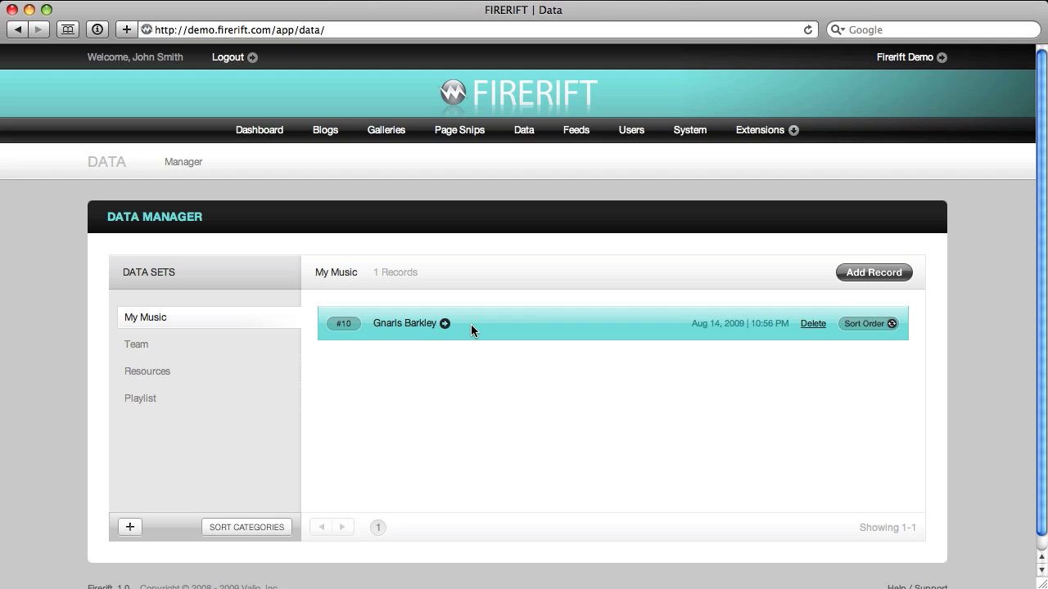
Start a new data set named Submission with a Name field of type Text Input.
left_click(131, 528)
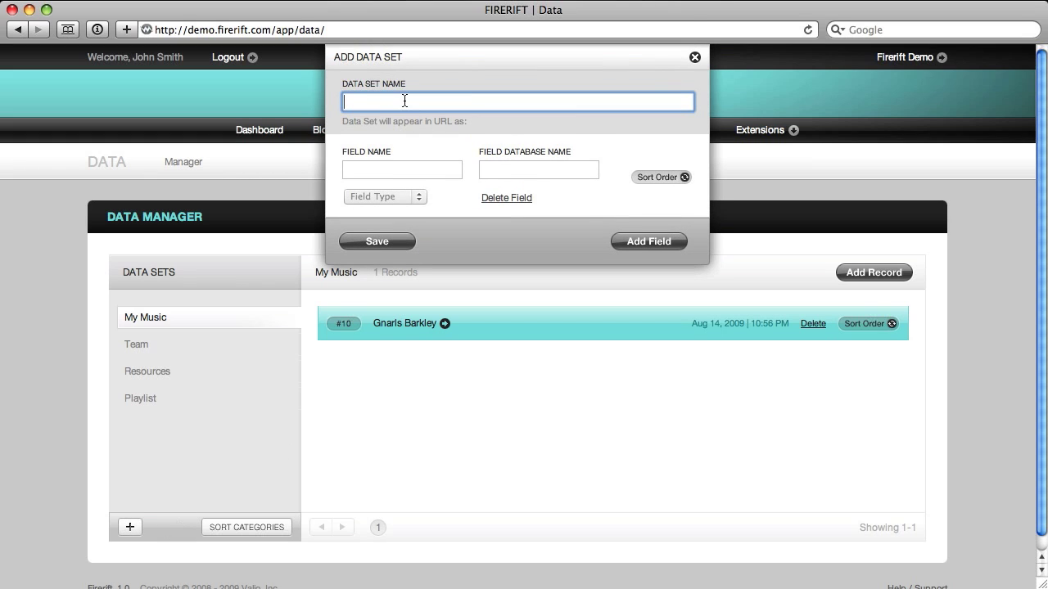
type("Submissions")
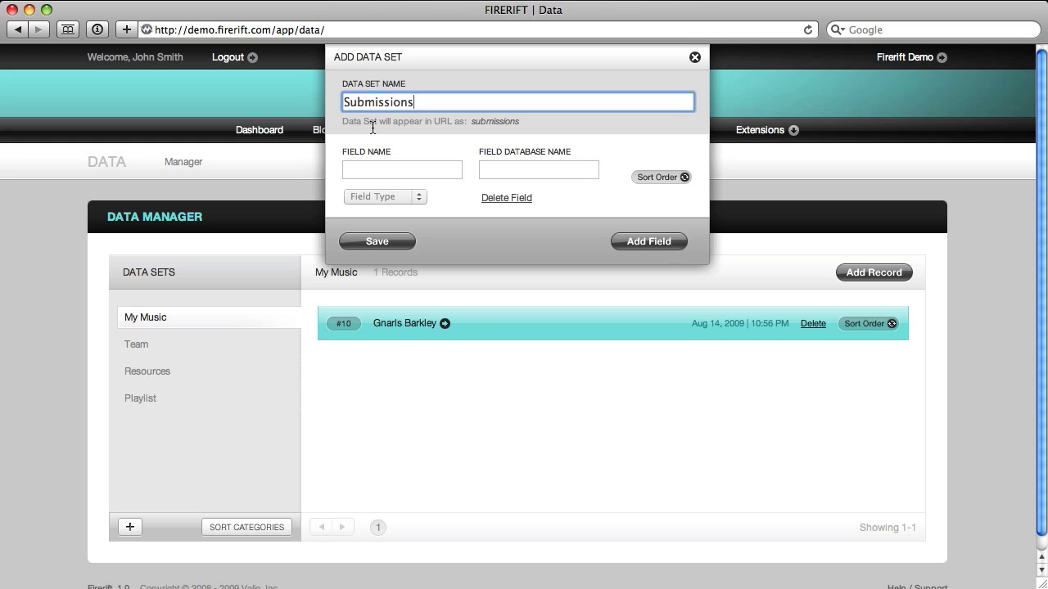
left_click(386, 172)
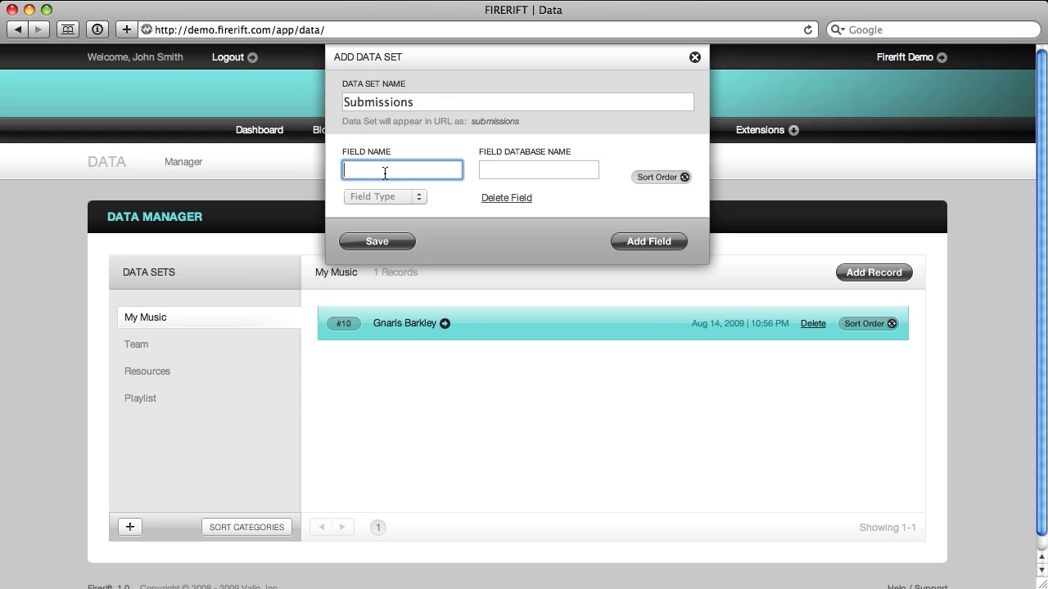
type("Name")
left_click(392, 197)
left_click(395, 222)
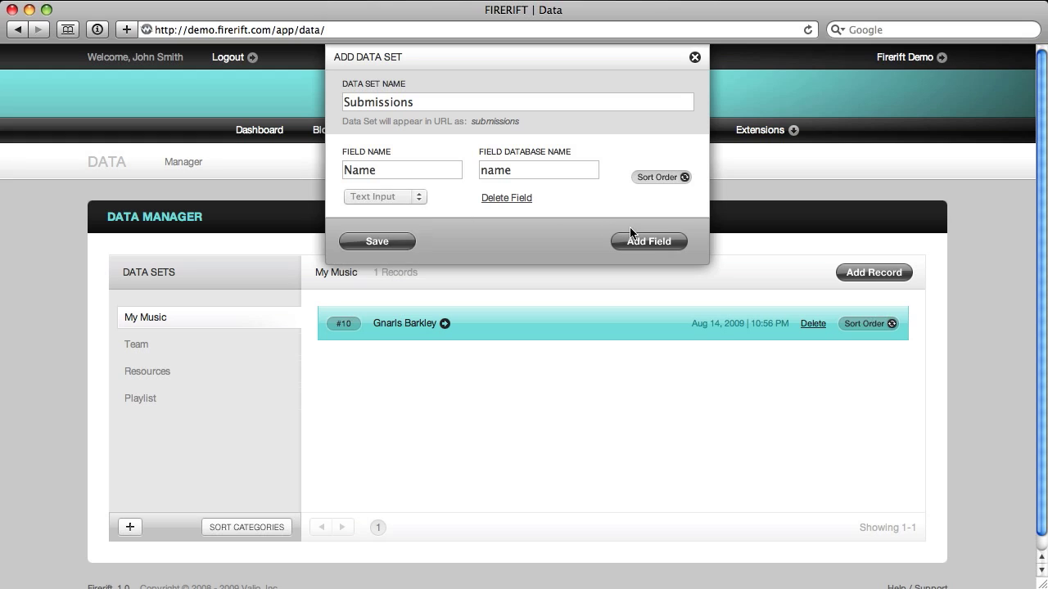
Add a second field, Email, as a Text Input.
left_click(648, 241)
left_click(420, 251)
type("Email")
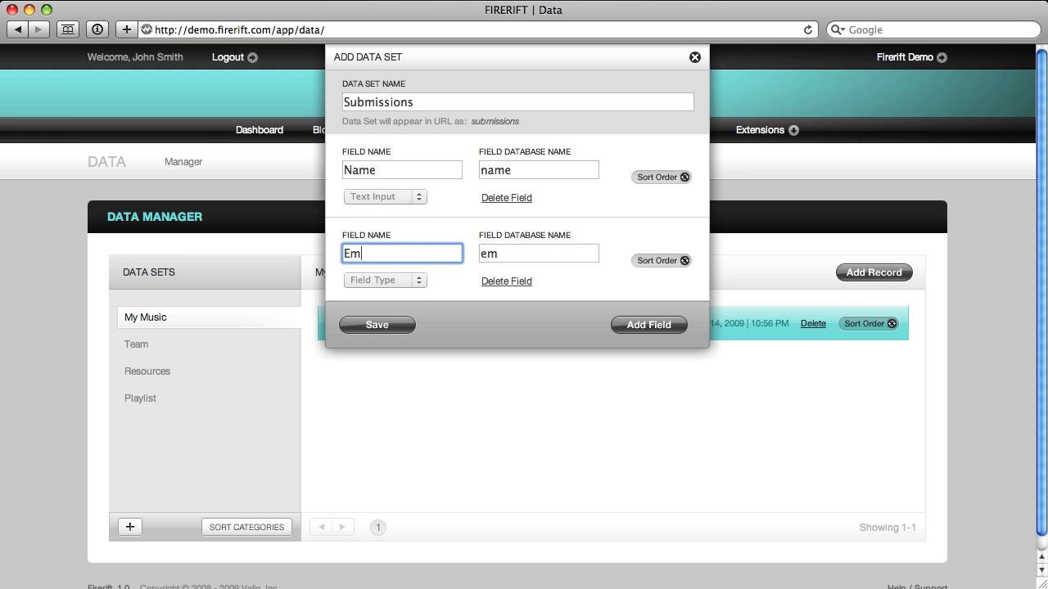
left_click(385, 281)
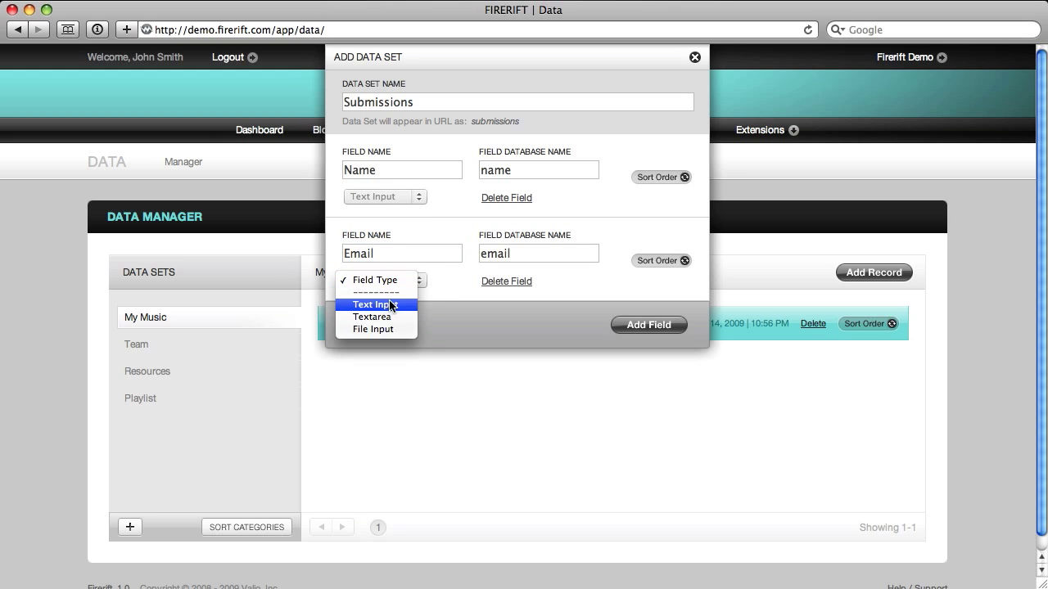
left_click(374, 304)
Add a Message field of type Textarea and save the data set.
left_click(631, 327)
left_click(407, 338)
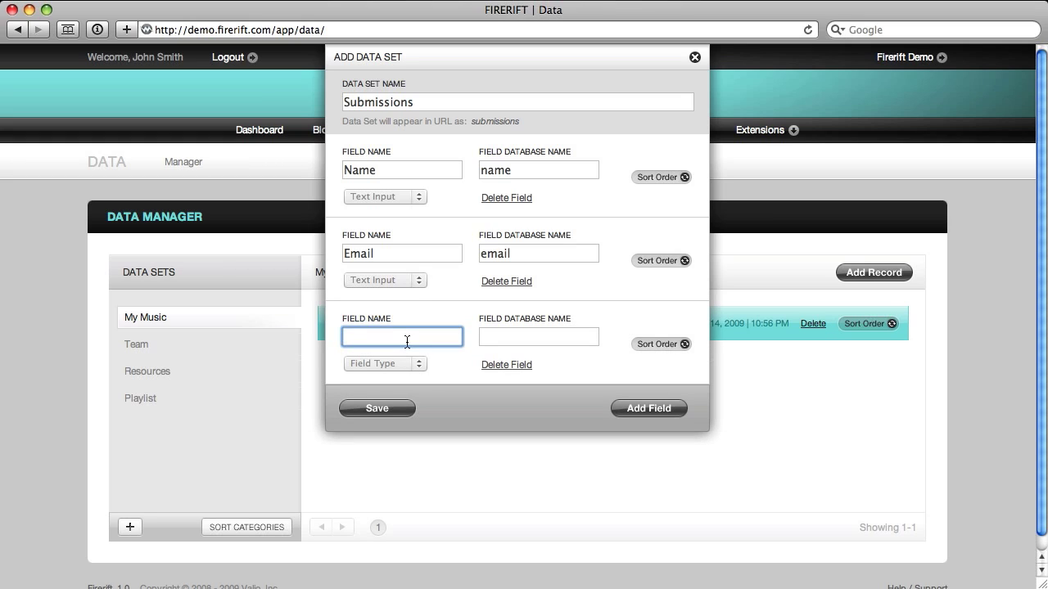
type("Message")
left_click(401, 363)
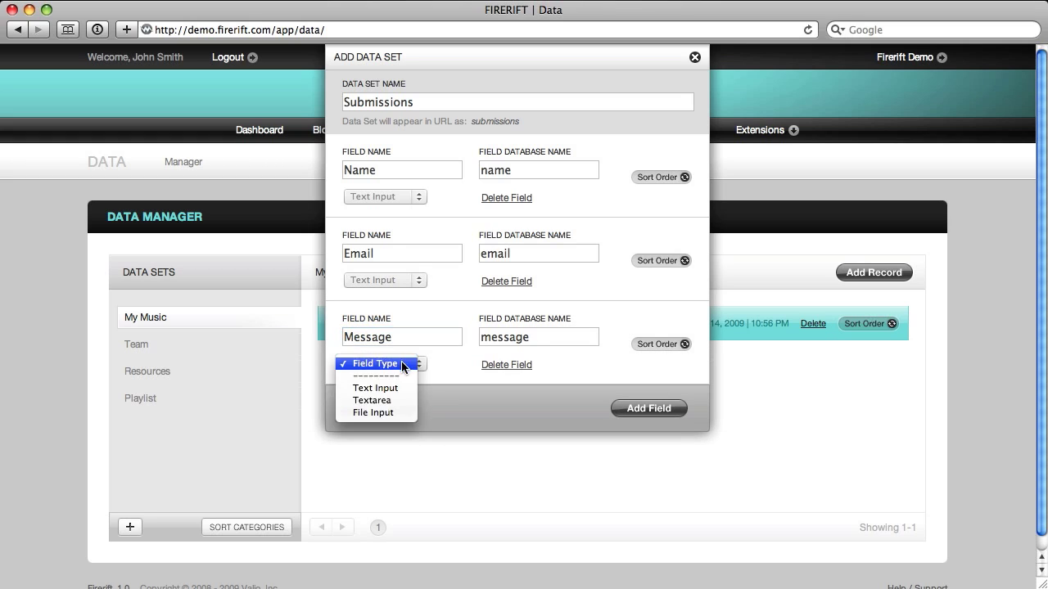
left_click(379, 401)
left_click(407, 409)
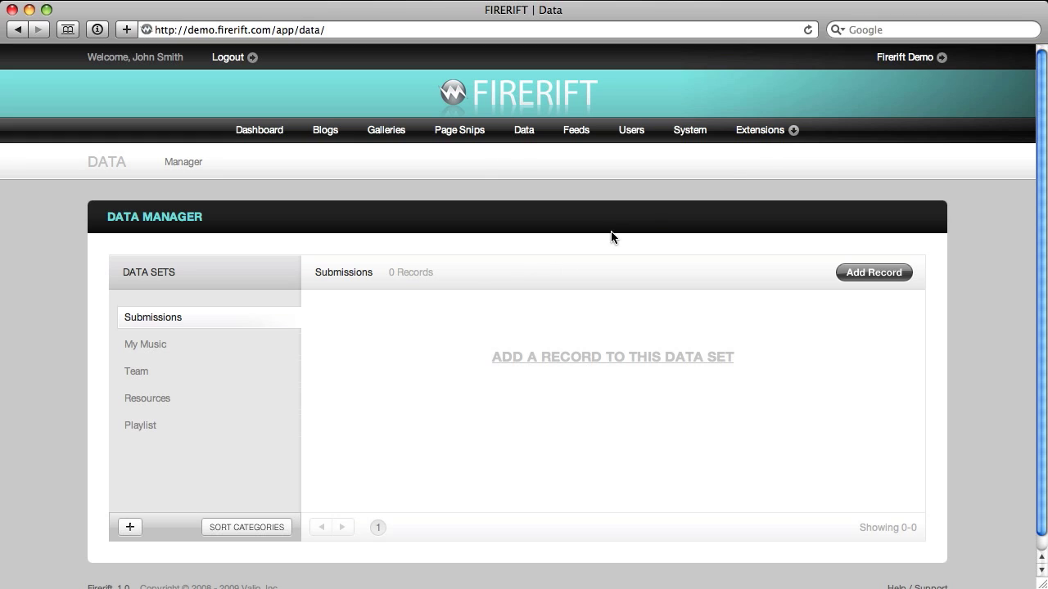
Open the Extensions menu in the top navigation bar.
left_click(760, 131)
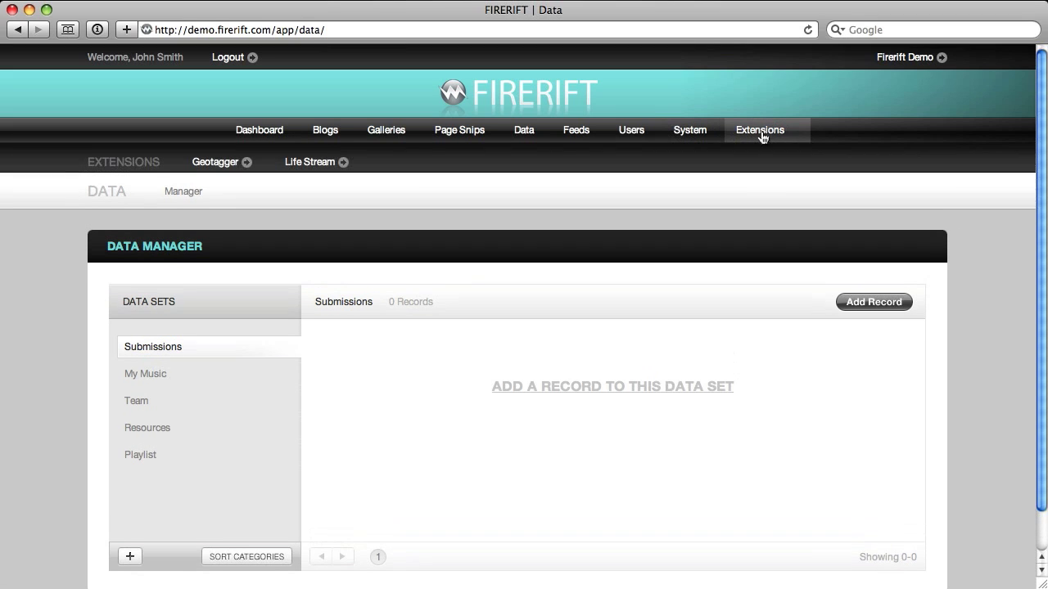
Open the Life Stream extension and view its second page of stream items.
left_click(311, 162)
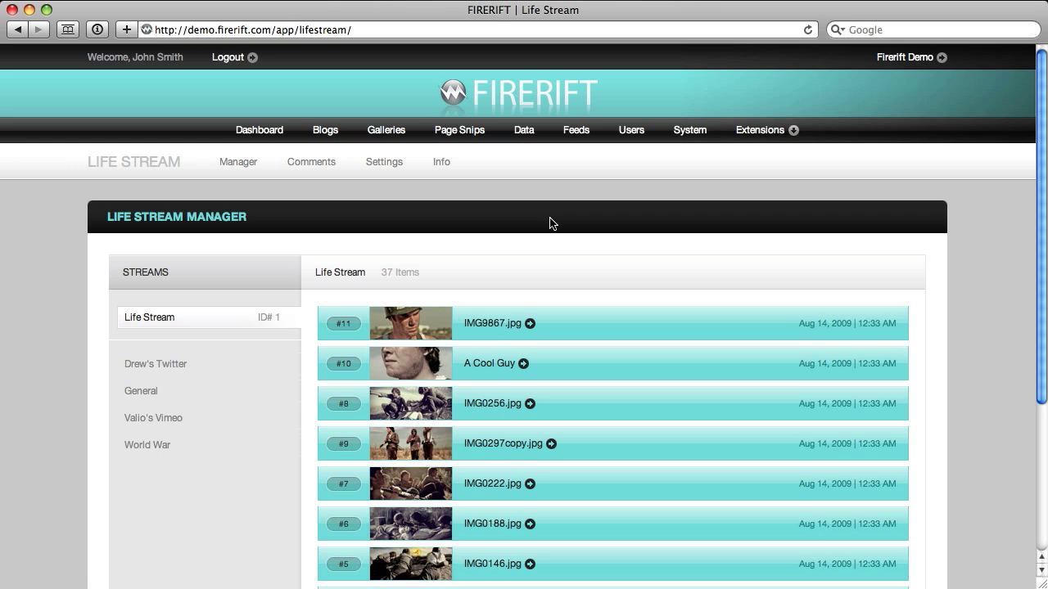
scroll(550, 223, "down", 5)
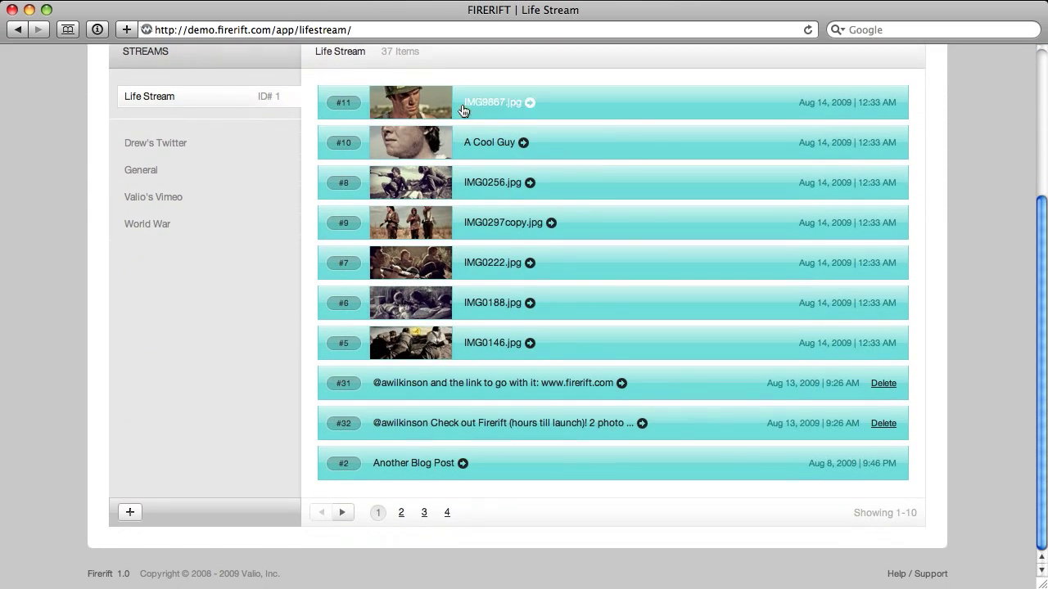
left_click(402, 513)
scroll(428, 491, "down", 5)
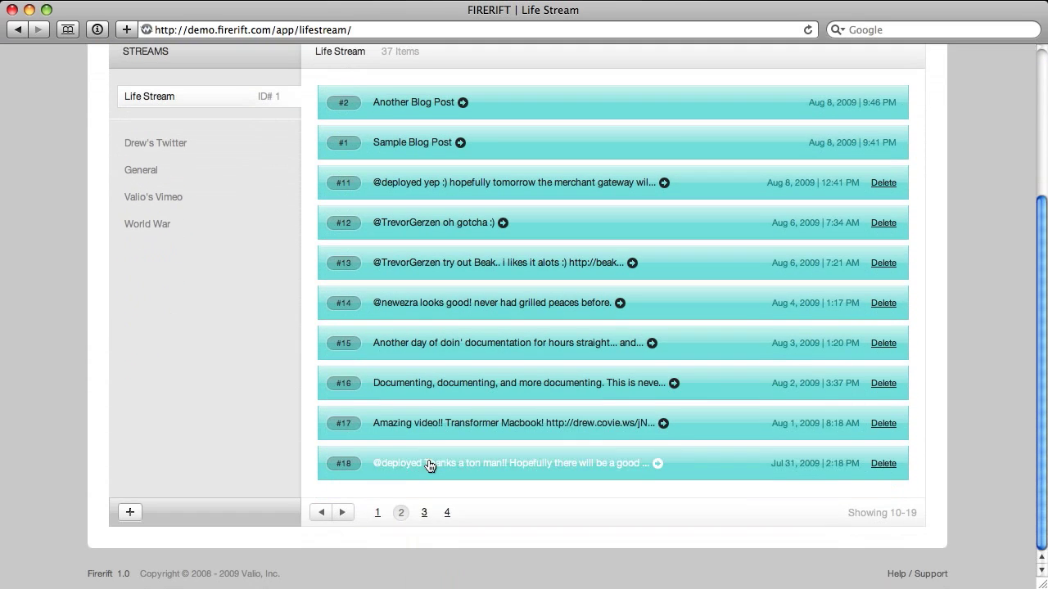
scroll(420, 491, "up", 2)
scroll(204, 230, "up", 1)
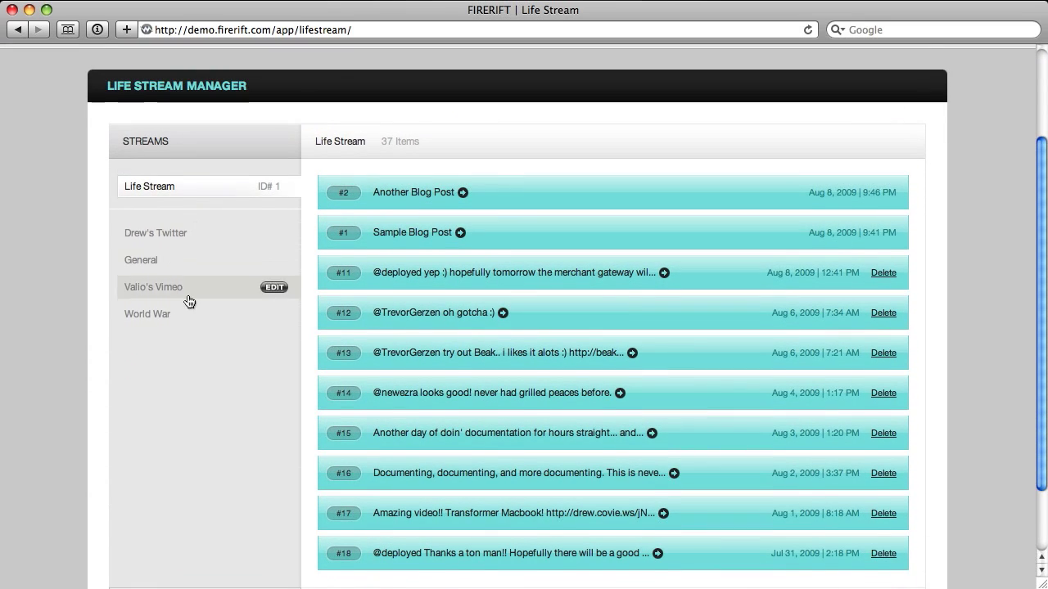
scroll(188, 300, "down", 2)
Start a new stream and review the external service, blog, gallery and RSS/Atom import options.
left_click(135, 528)
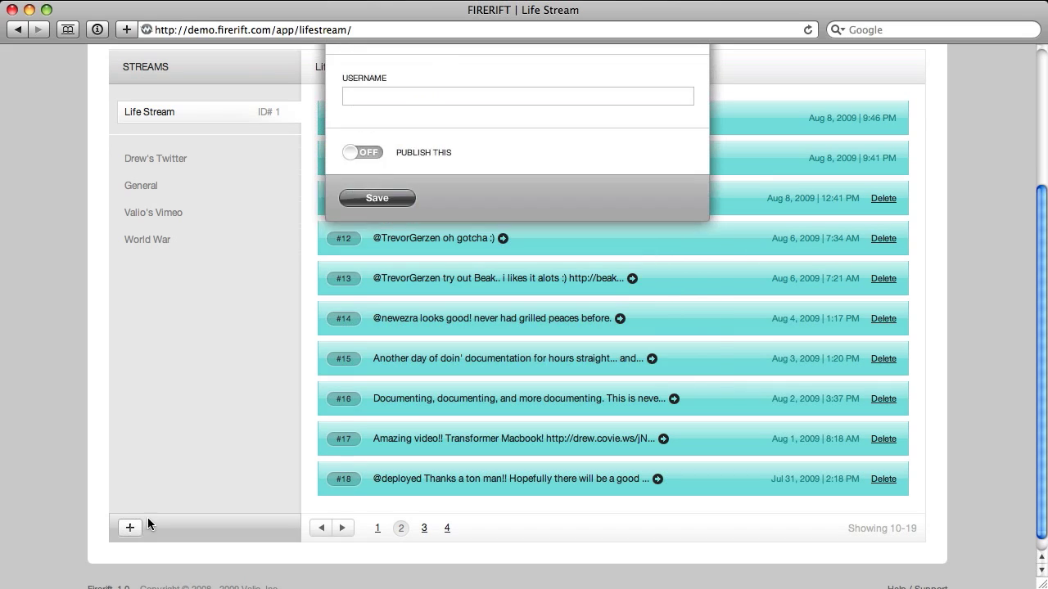
left_click(408, 123)
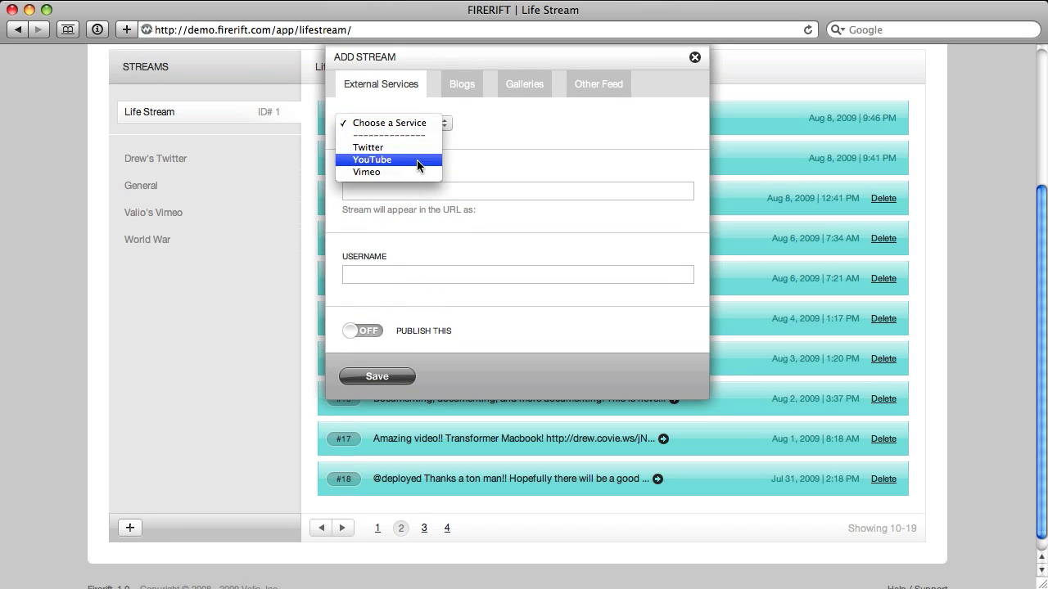
left_click(477, 115)
left_click(467, 87)
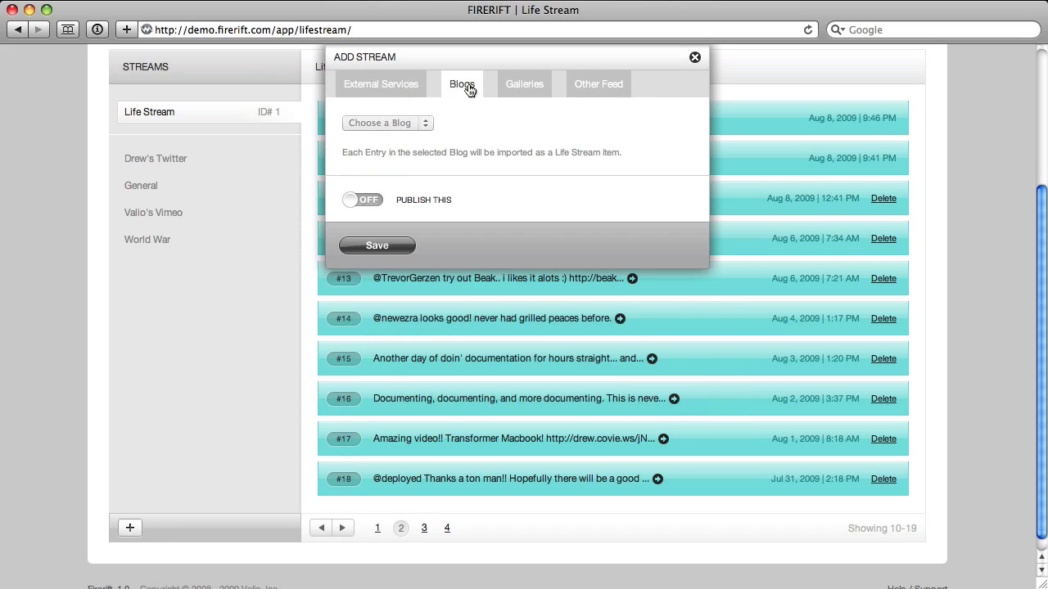
left_click(521, 97)
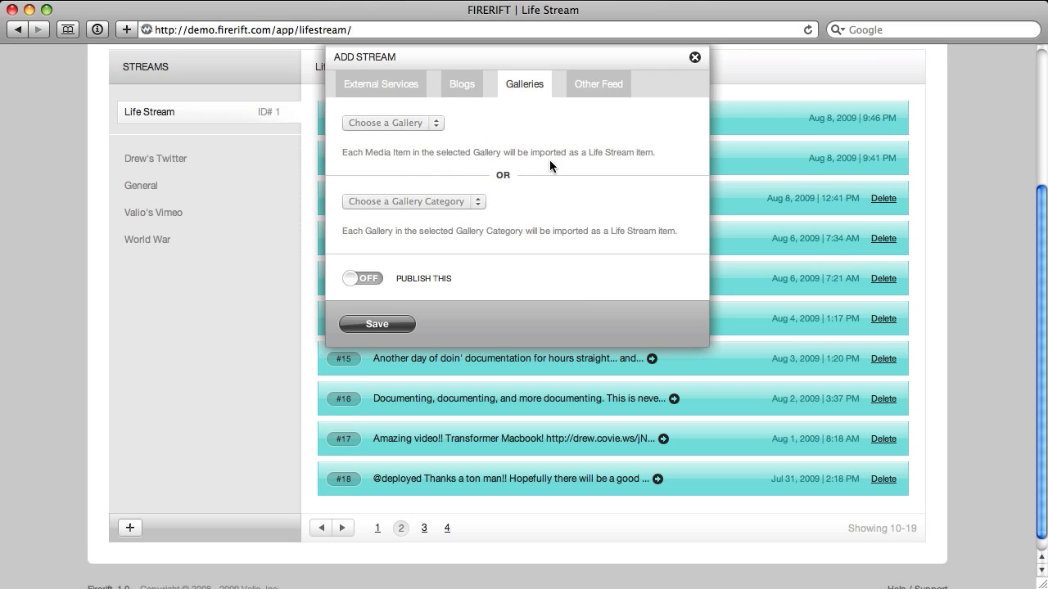
left_click(613, 86)
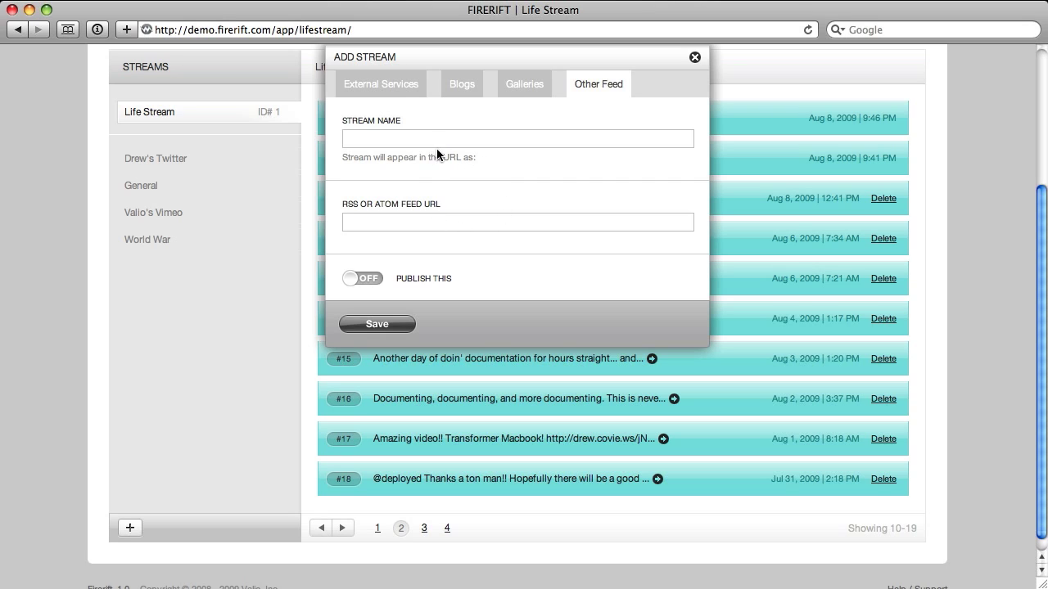
left_click(399, 96)
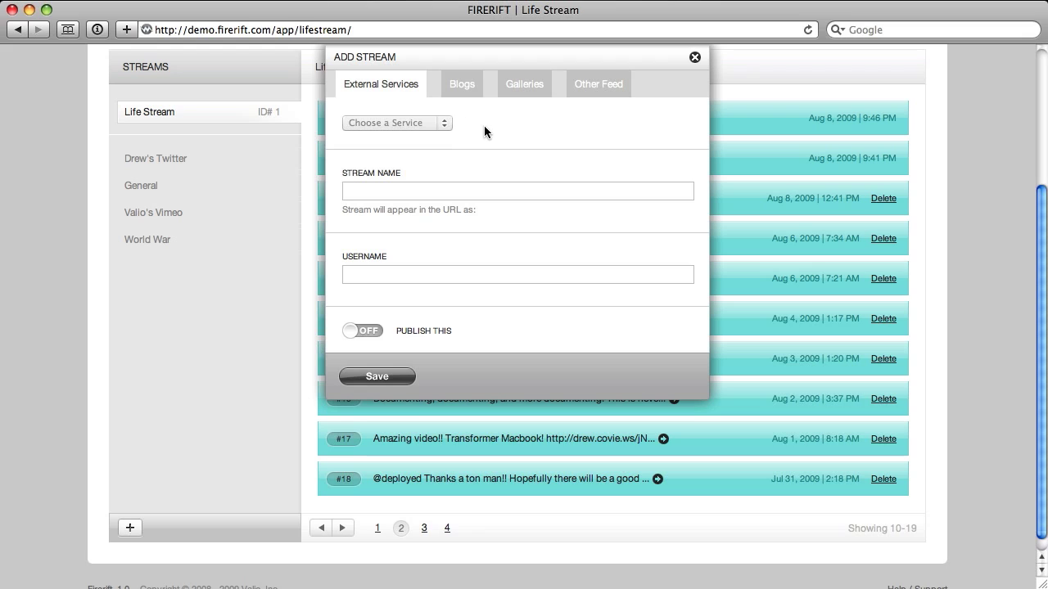
left_click(440, 122)
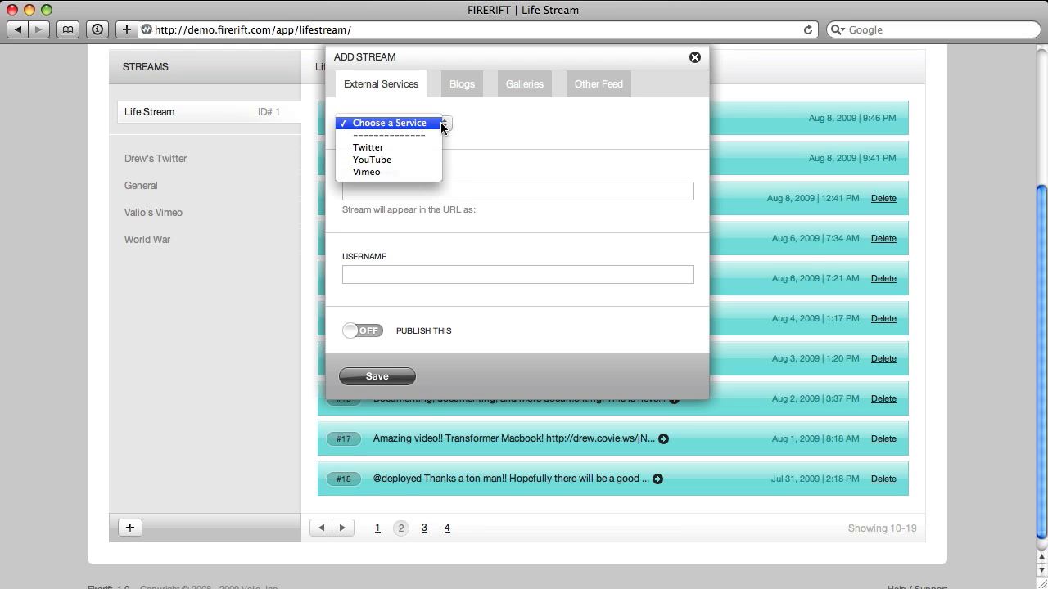
left_click(518, 90)
Import the Business in a Suit gallery as a published stream and save it.
left_click(518, 90)
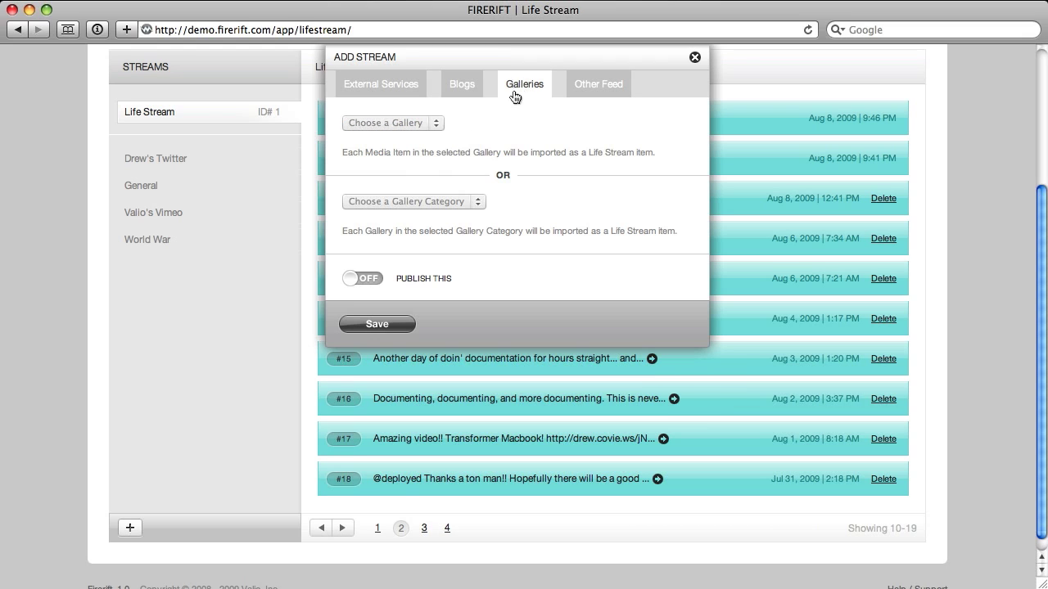
left_click(420, 123)
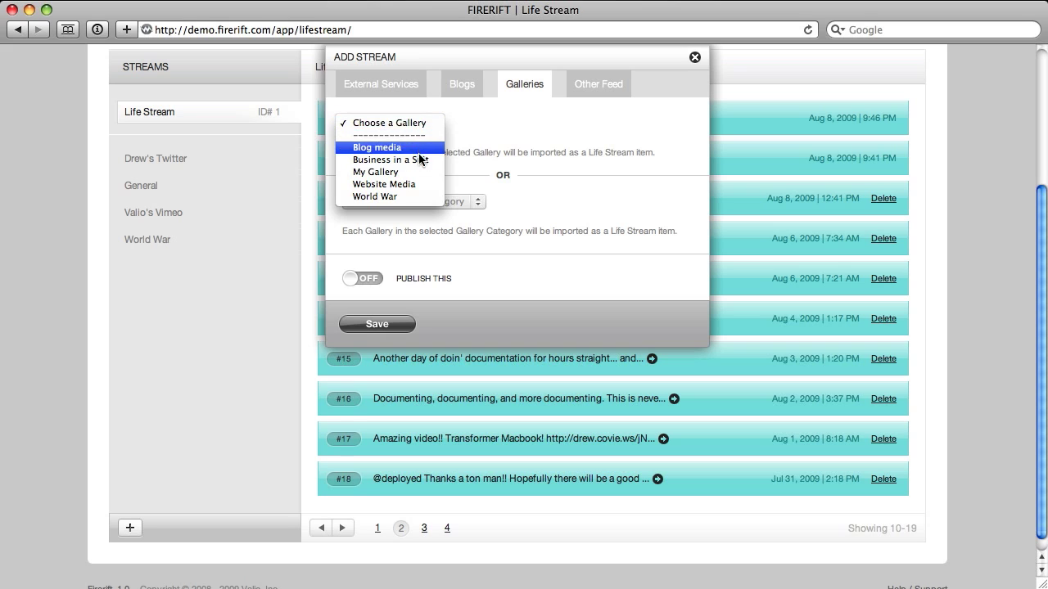
left_click(418, 160)
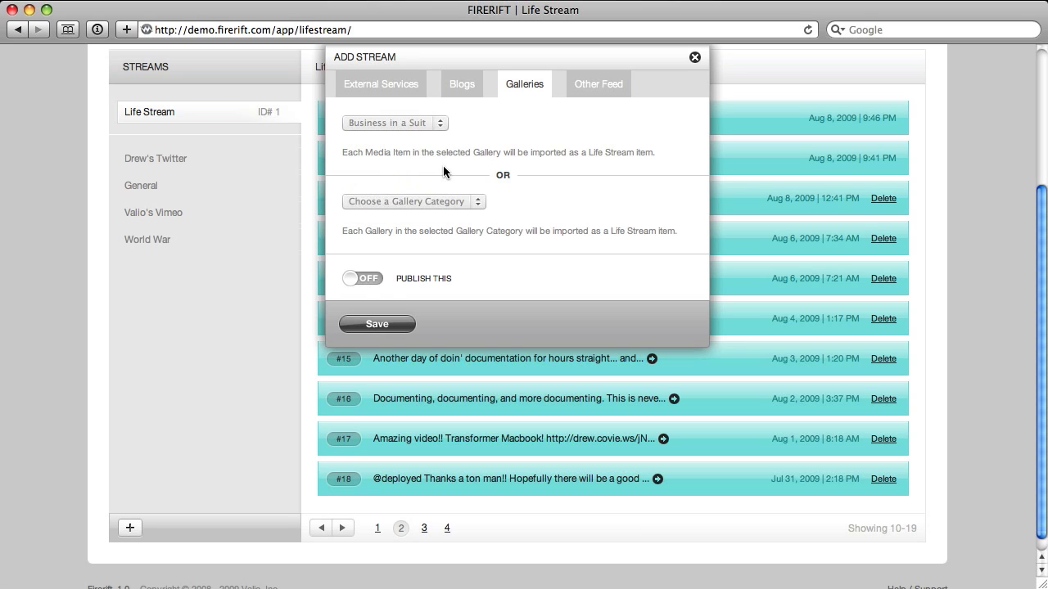
left_click(373, 279)
left_click(385, 322)
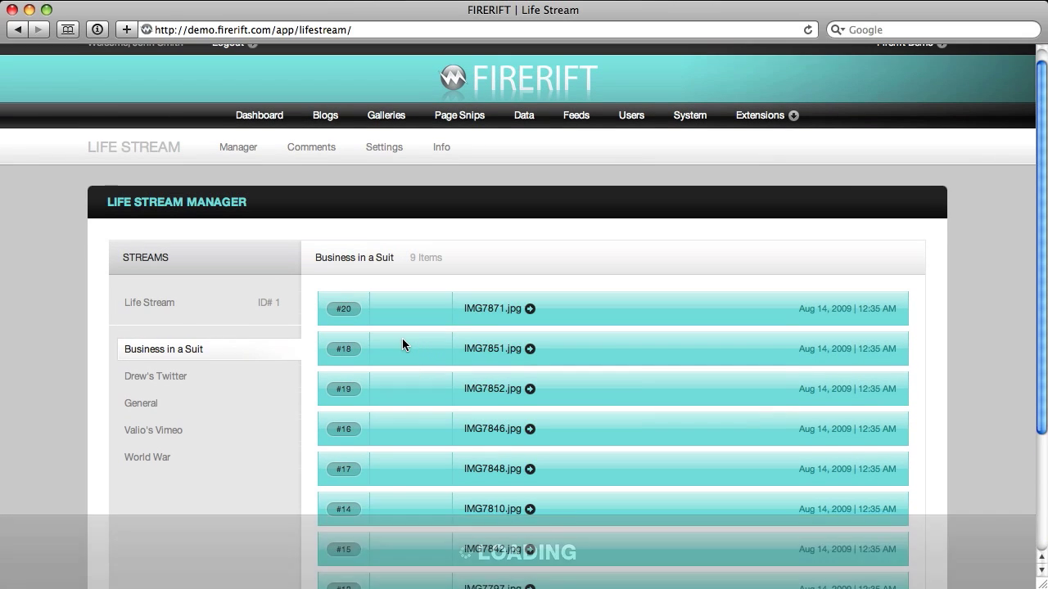
Look over the Business in a Suit photos, then browse Life Stream pages 2 and 4.
scroll(461, 311, "down", 5)
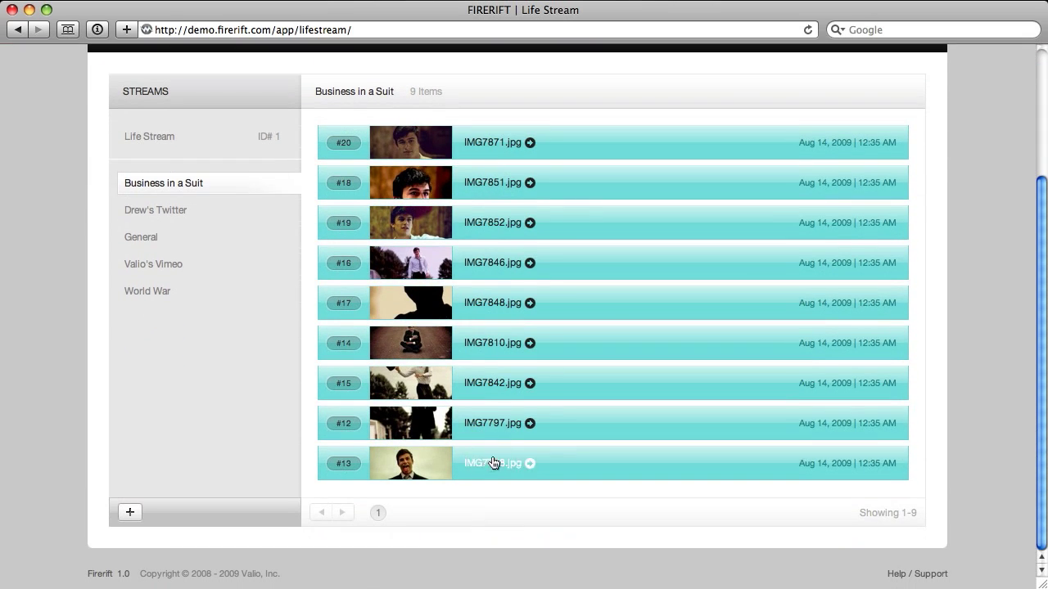
scroll(469, 369, "up", 3)
left_click(216, 239)
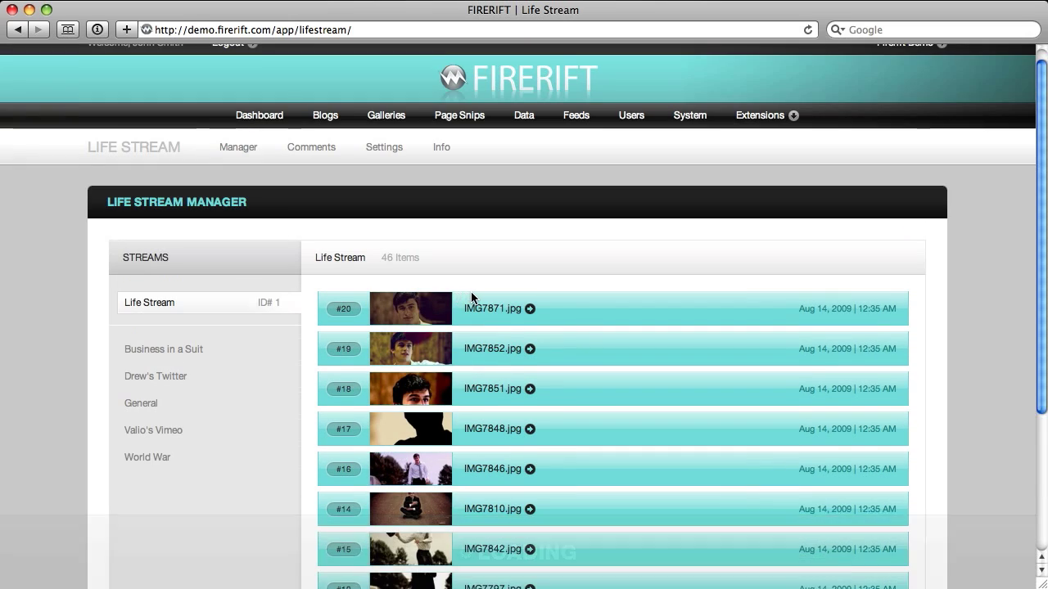
scroll(459, 295, "down", 3)
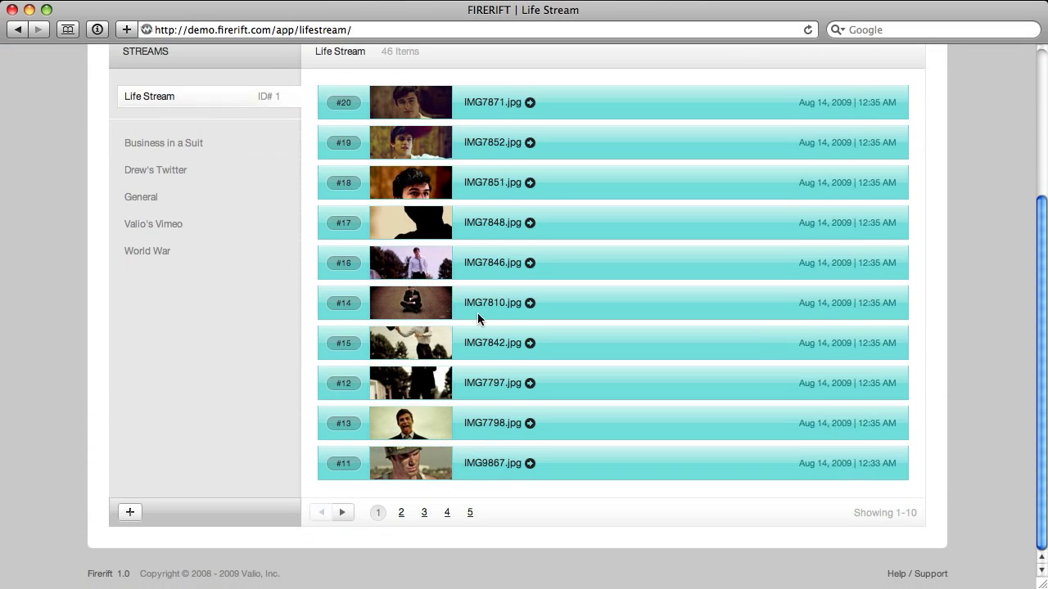
left_click(401, 514)
scroll(469, 370, "down", 5)
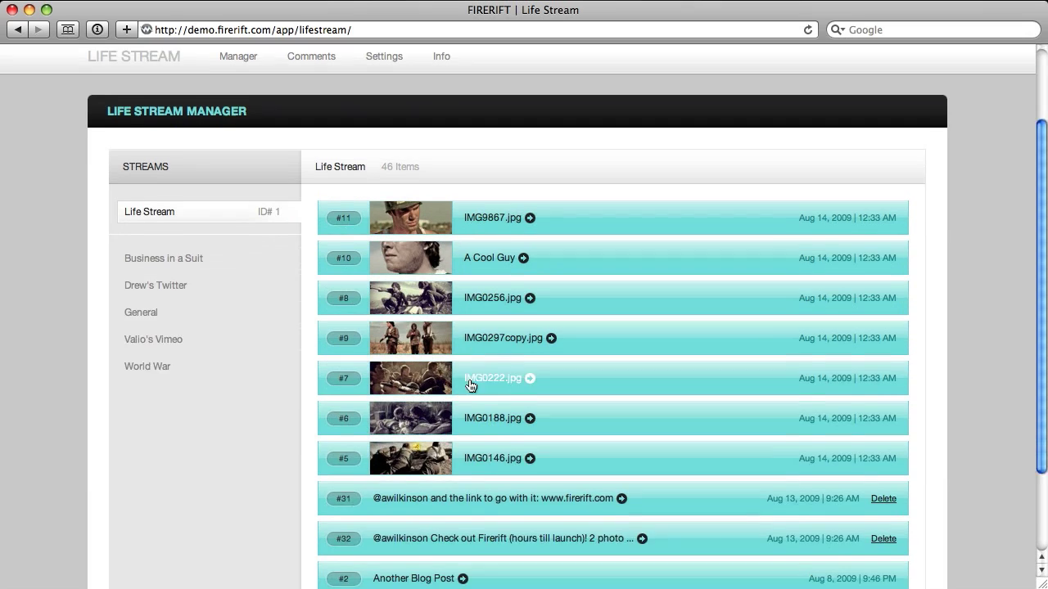
left_click(446, 546)
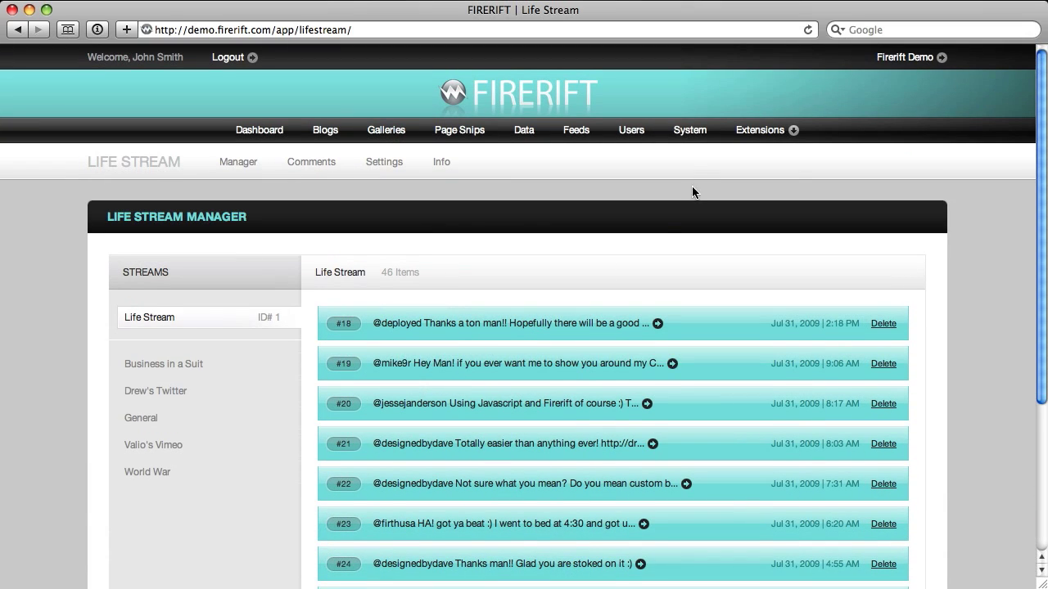
Go to the System Custom Branding settings.
left_click(682, 139)
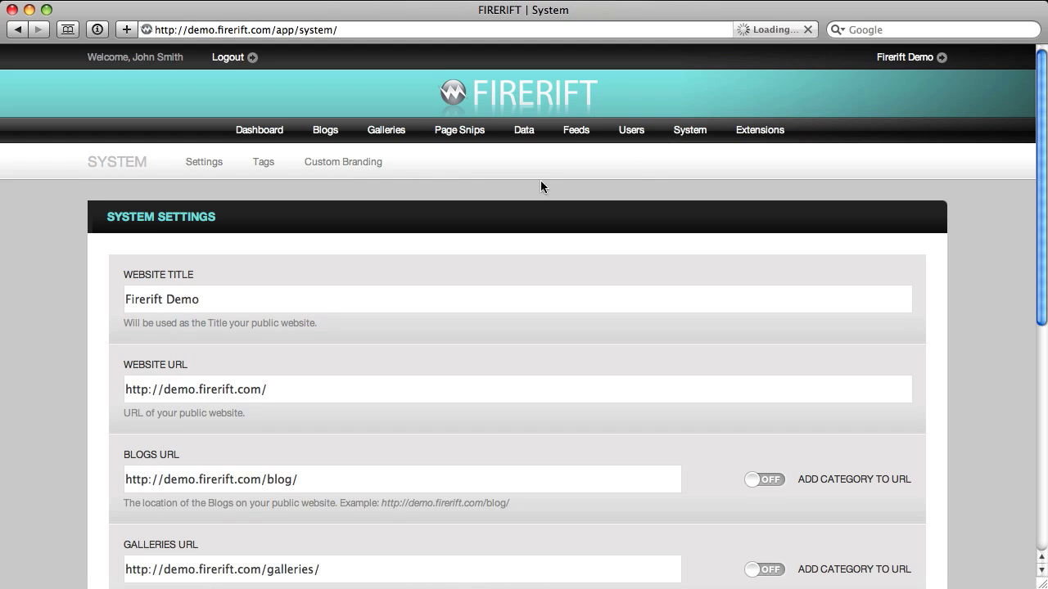
left_click(360, 164)
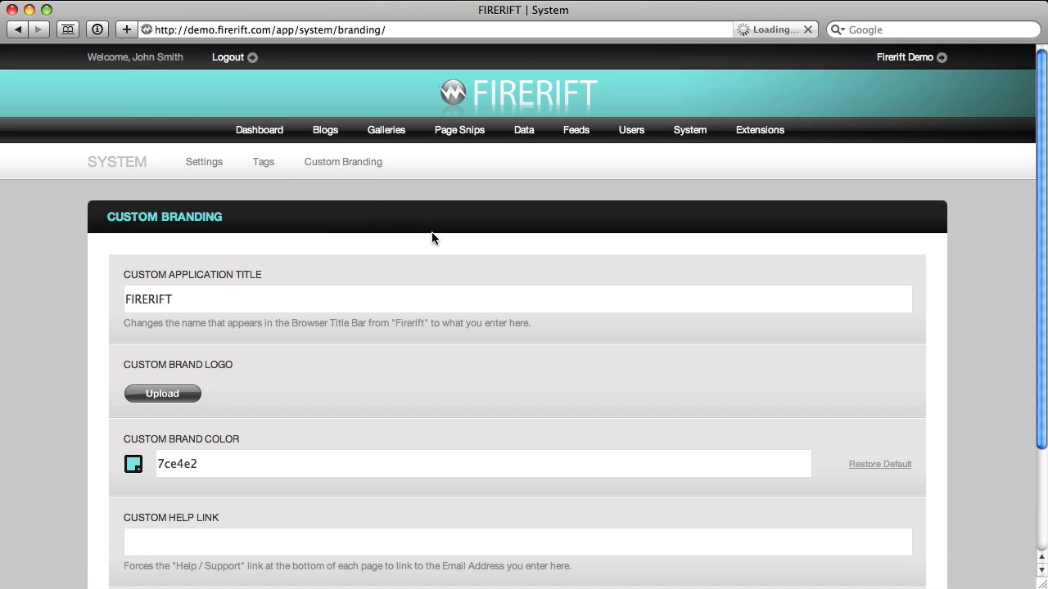
scroll(484, 266, "down", 5)
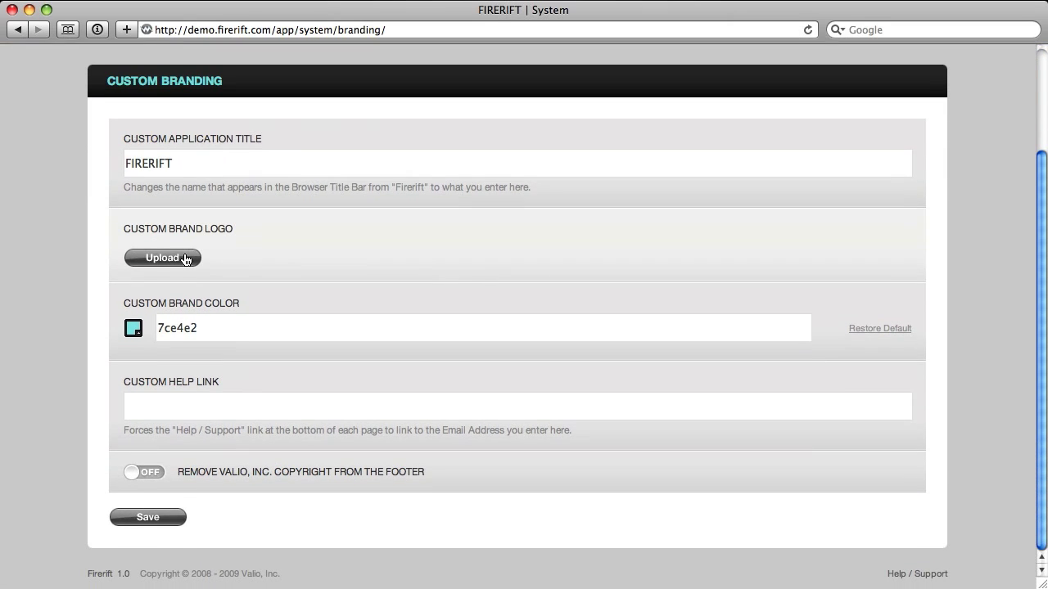
Upload dw-fr-brand.jpg from the branding images folder as the Custom Brand Logo.
left_click(186, 258)
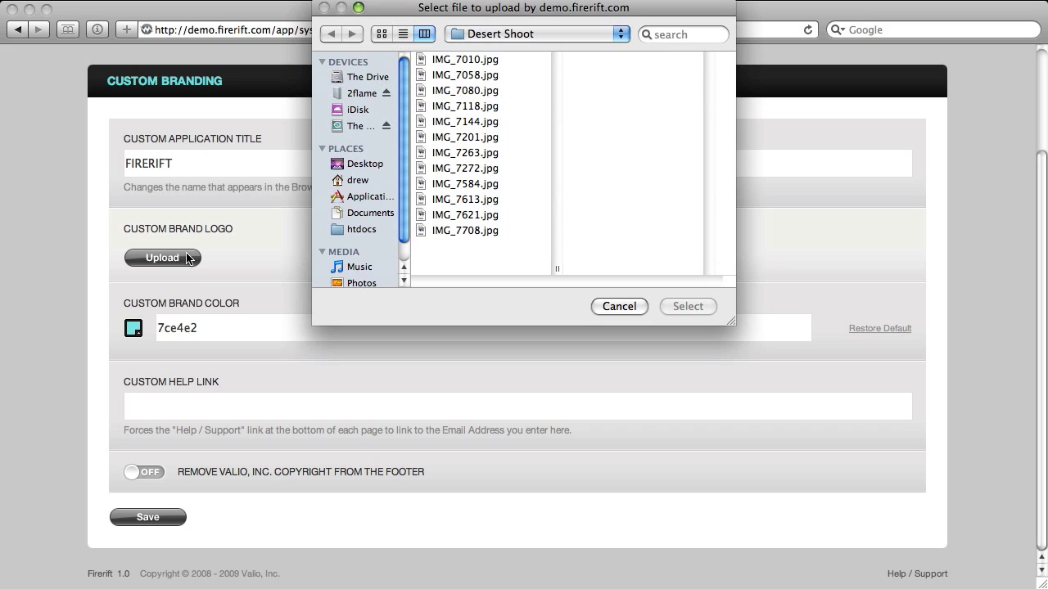
left_click(508, 34)
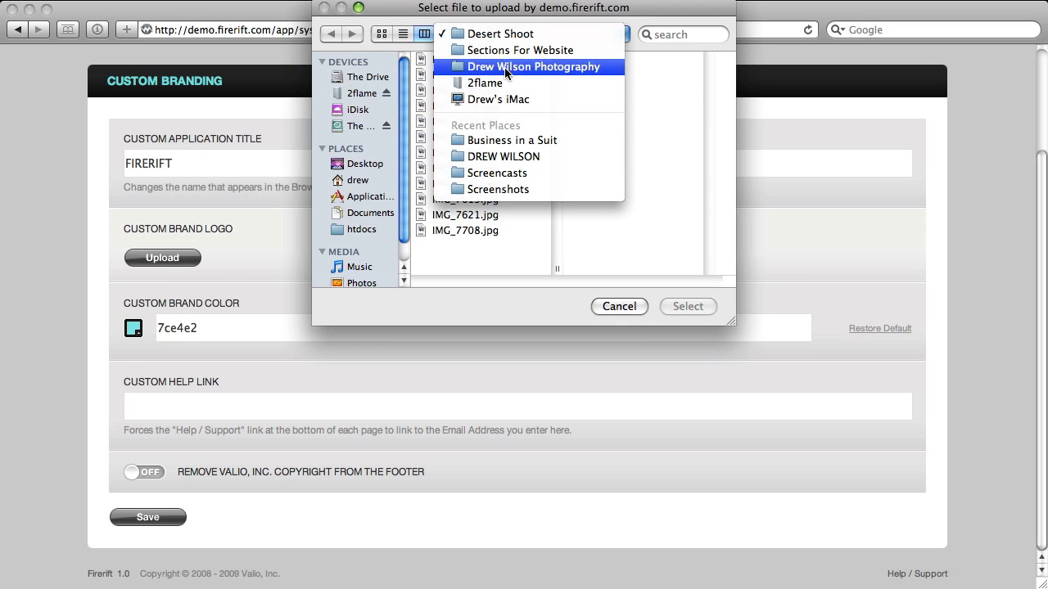
left_click(502, 156)
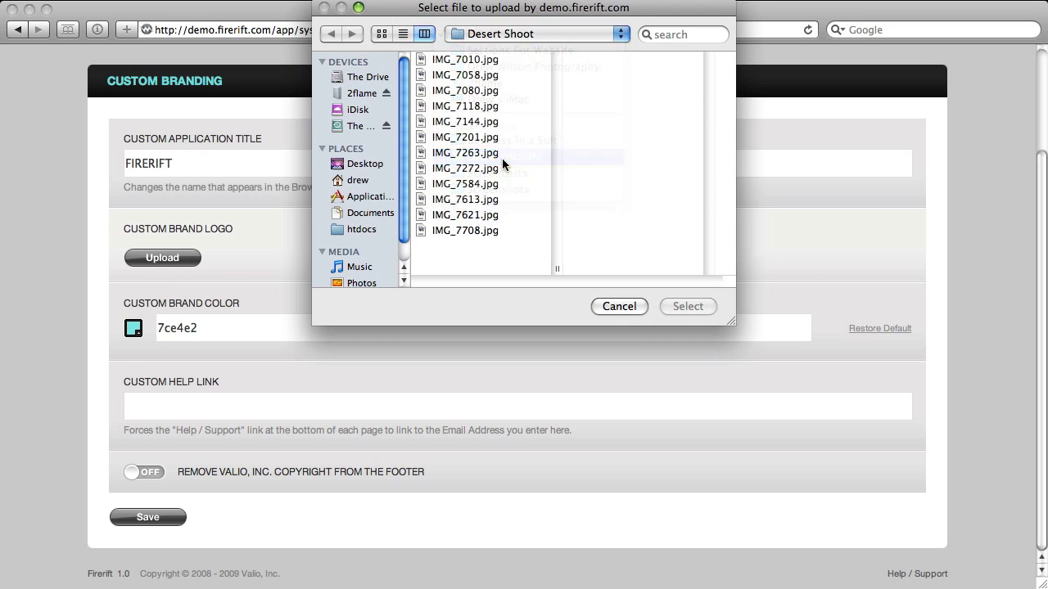
scroll(483, 135, "down", 2)
scroll(478, 128, "down", 3)
left_click(475, 174)
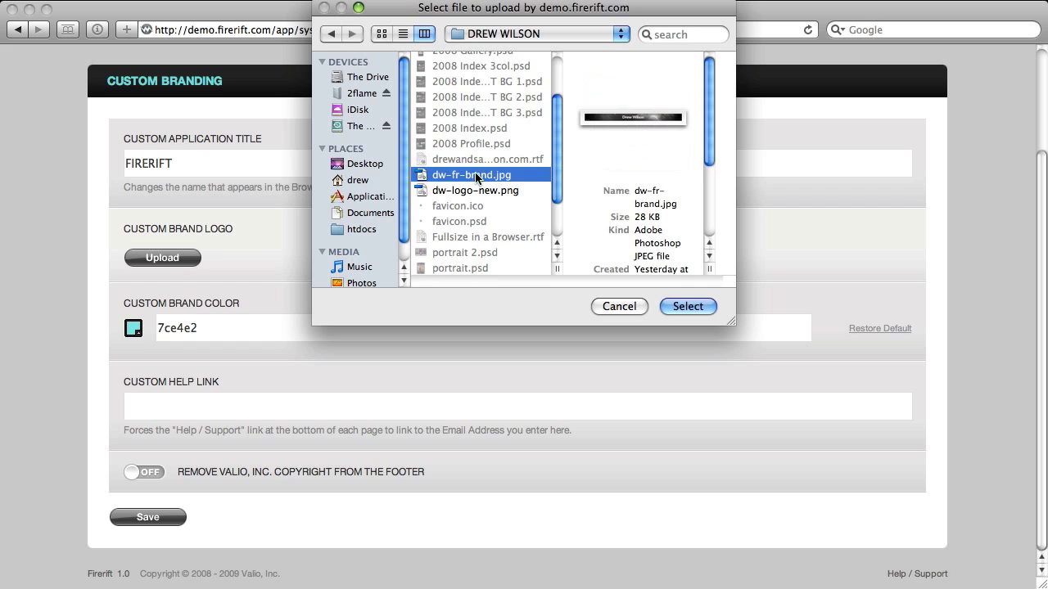
left_click(692, 308)
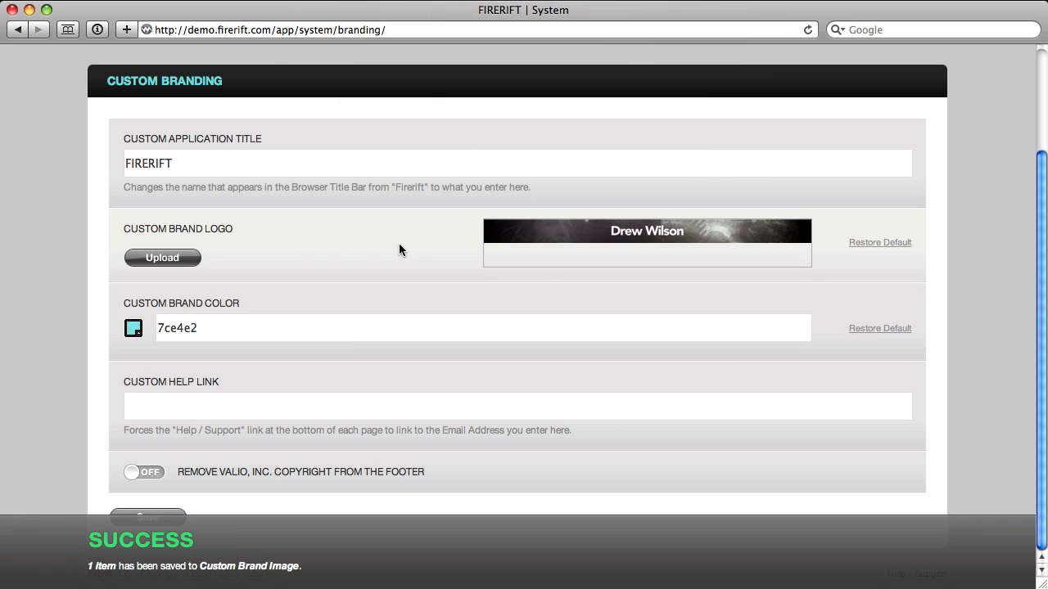
Set the brand colour to black (000000) in the picker and save the branding settings.
left_click(136, 329)
left_click_drag(200, 349, 122, 491)
left_click(264, 496)
scroll(262, 458, "up", 5)
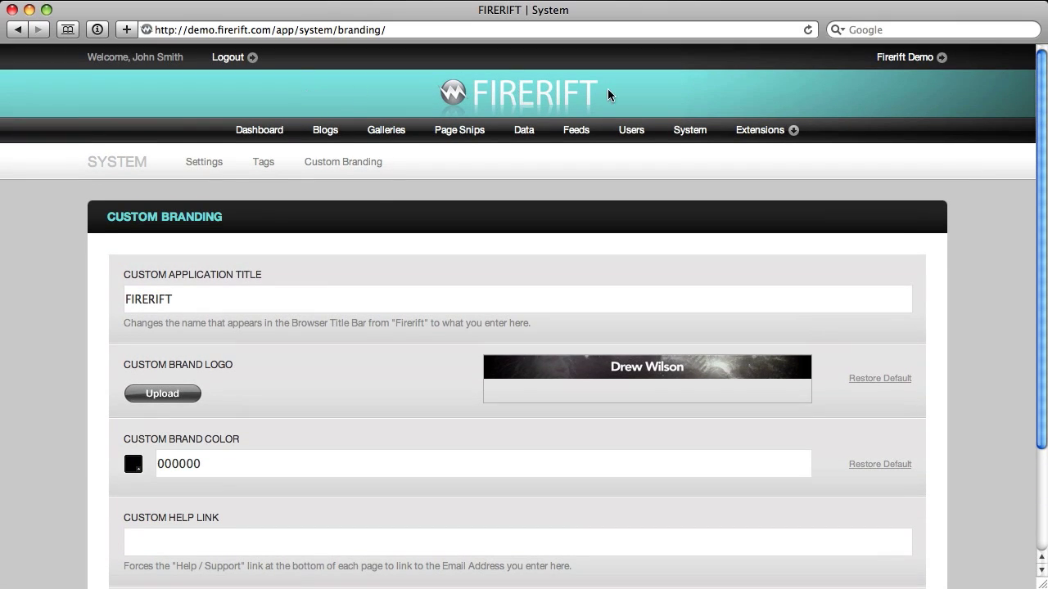
scroll(511, 182, "down", 3)
scroll(471, 197, "up", 3)
scroll(456, 175, "down", 4)
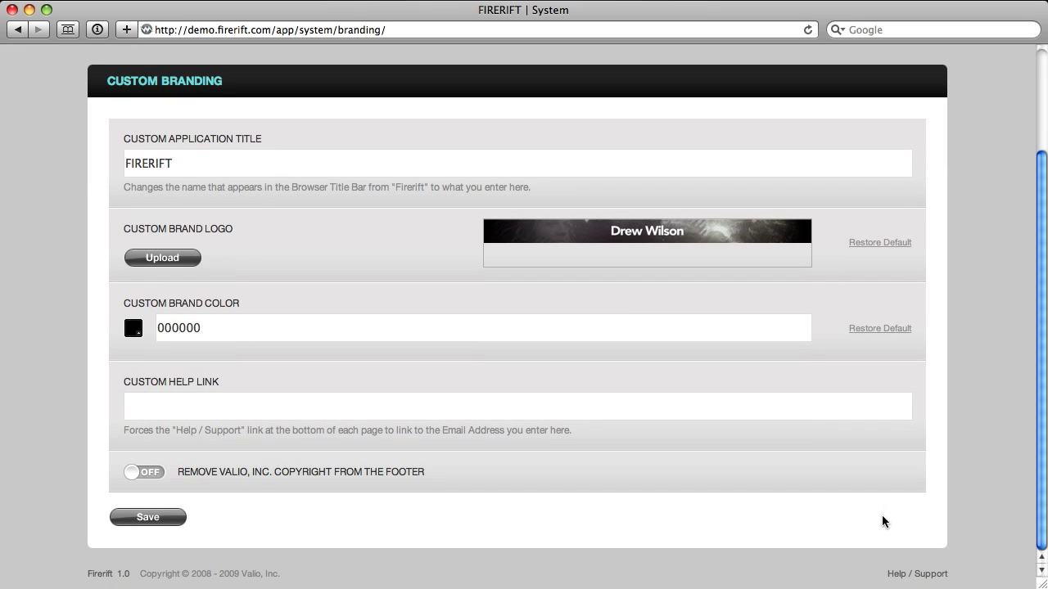
left_click(182, 516)
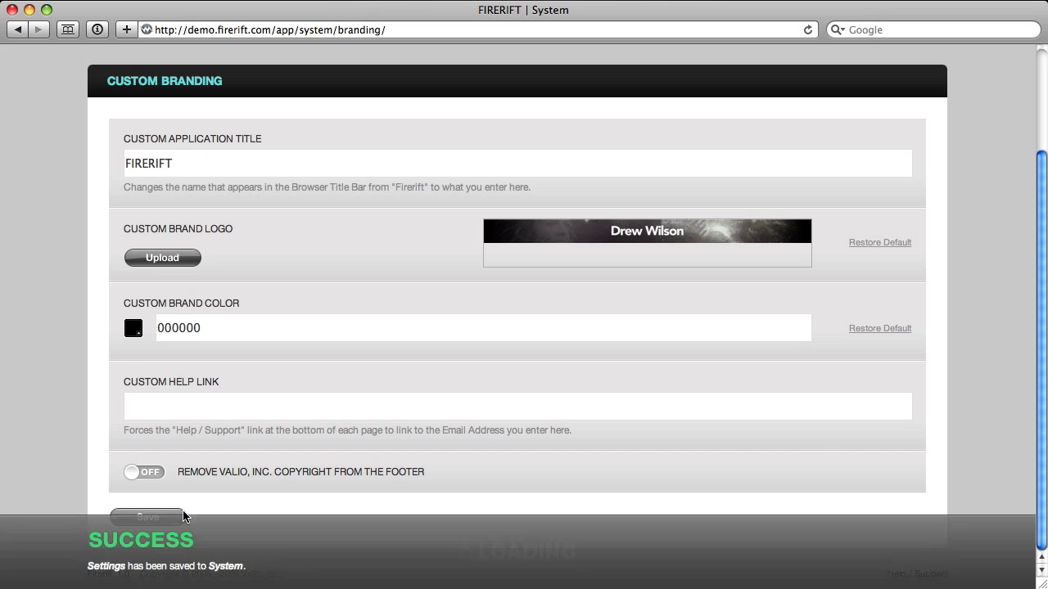
scroll(367, 483, "up", 3)
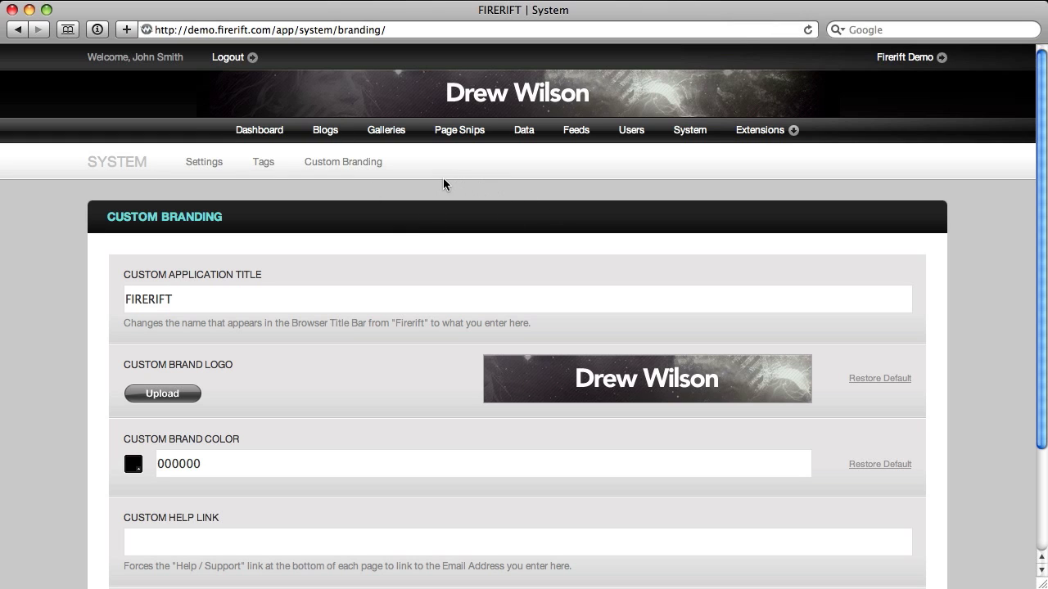
Go to the Dashboard from the top navigation bar.
left_click(273, 130)
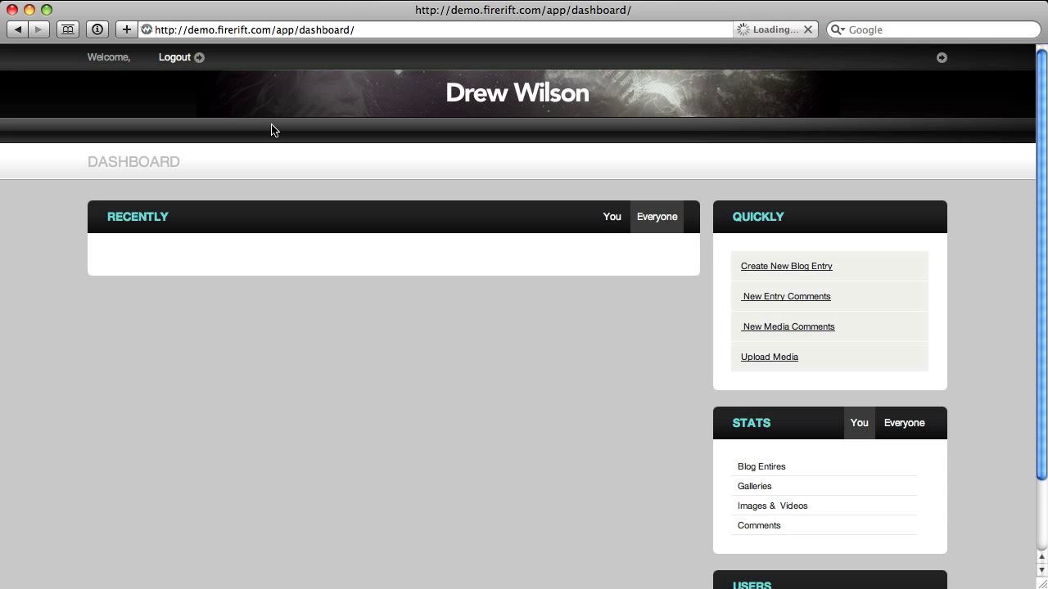